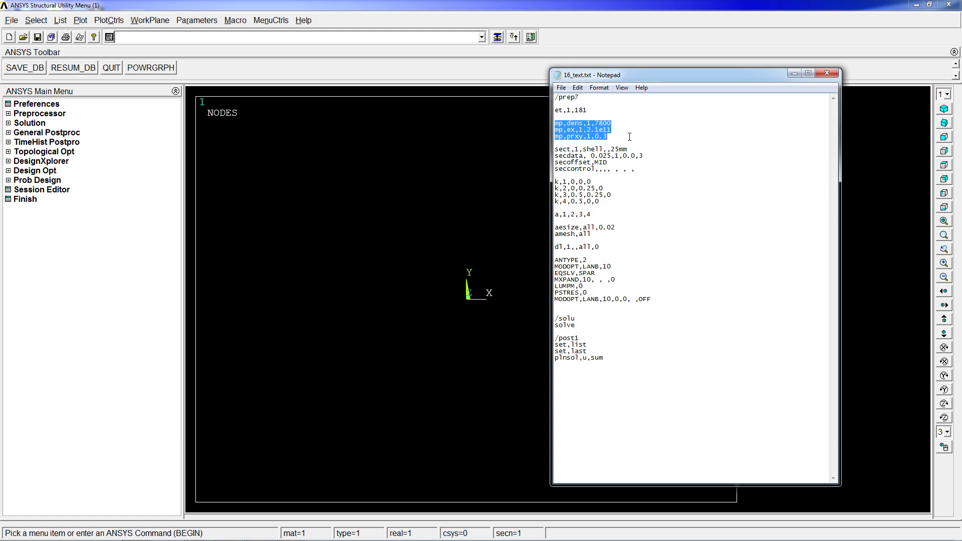
- Copy the script portion from /prep7 through a,1,2,3,4 and run it in ANSYS to build the shell plate geometry
left_click(628, 144)
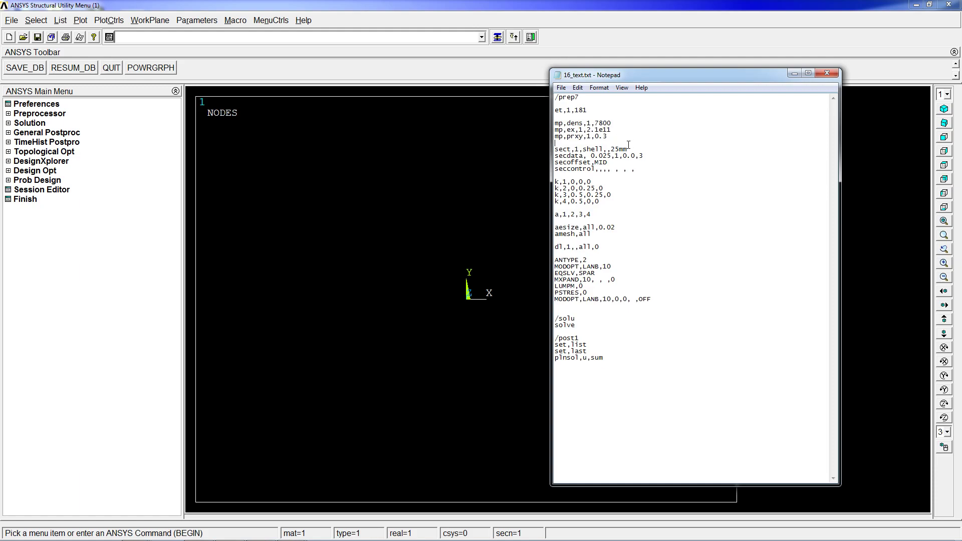
left_click_drag(630, 144, 573, 146)
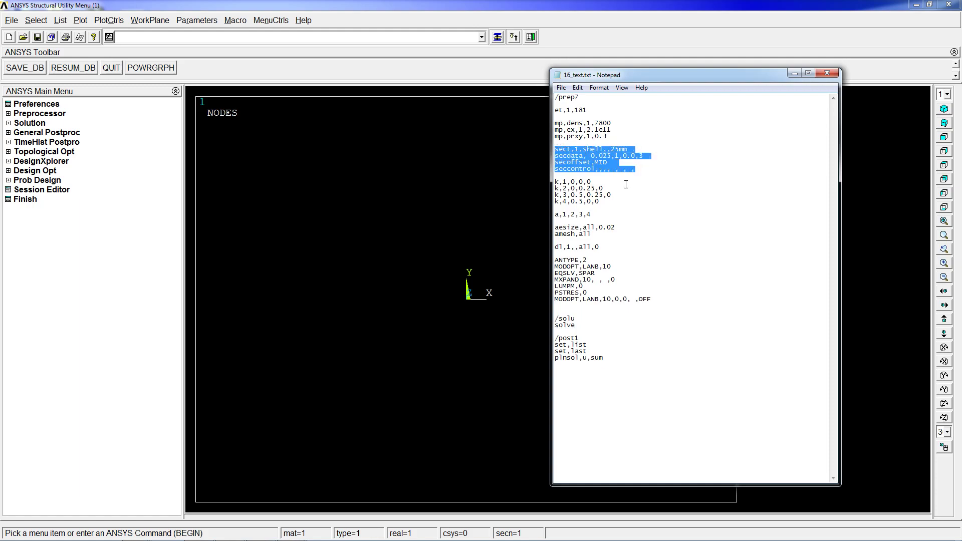
left_click_drag(616, 183, 555, 182)
left_click(615, 207)
left_click(598, 221)
left_click_drag(604, 216, 526, 94)
key("ctrl+c")
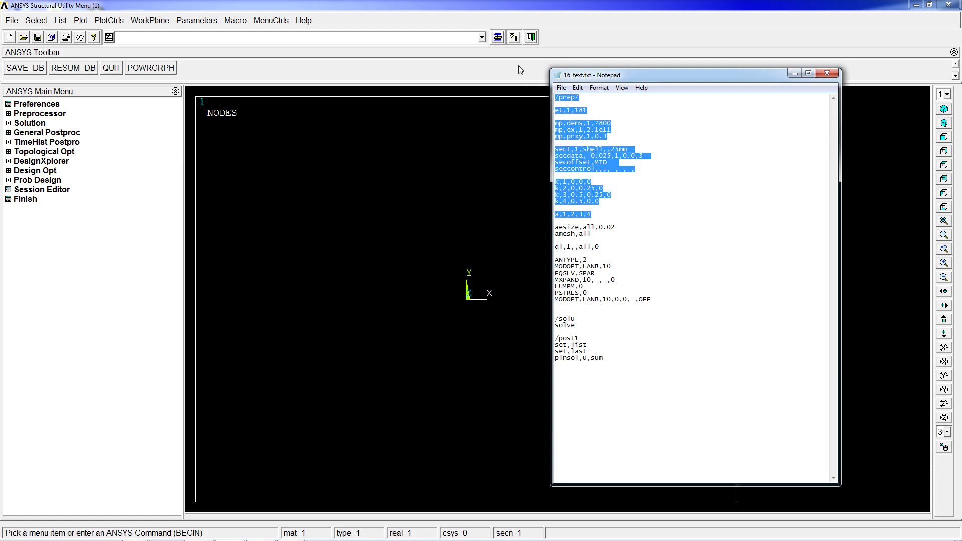
left_click(420, 38)
key("ctrl+v")
key("Return")
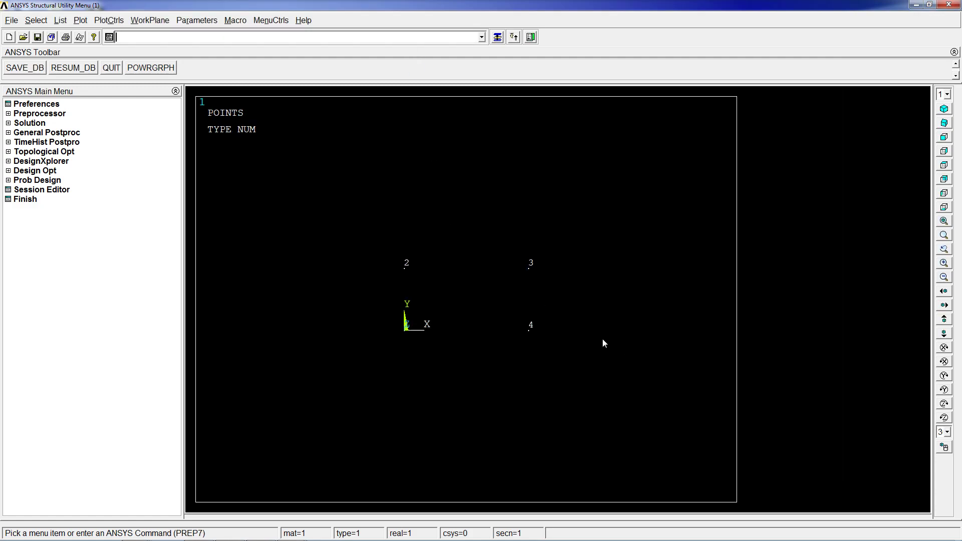
- Enable dynamic model manipulation and plot the areas with the aplot command
left_click(944, 447)
right_click_drag(471, 294, 410, 335)
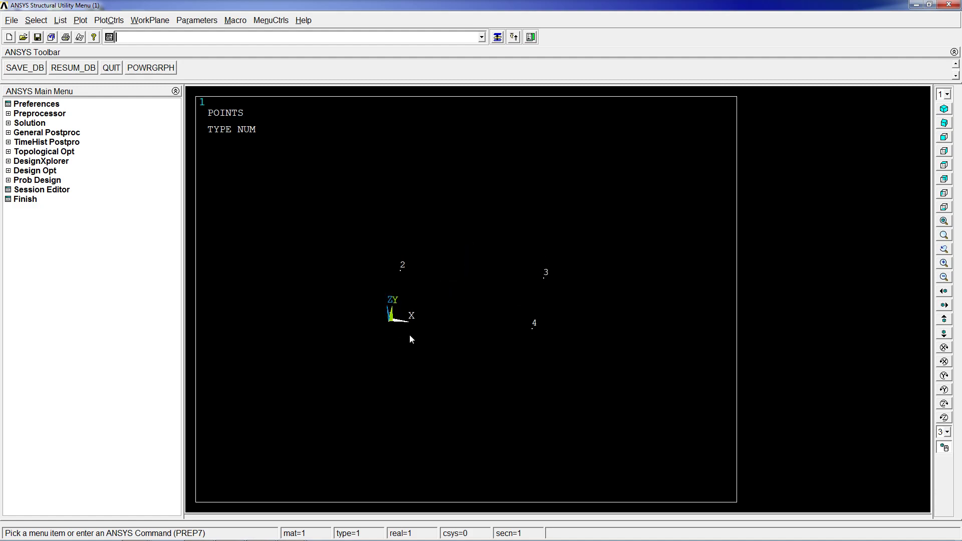
type("aplot")
key("Return")
middle_click_drag(410, 339, 419, 335)
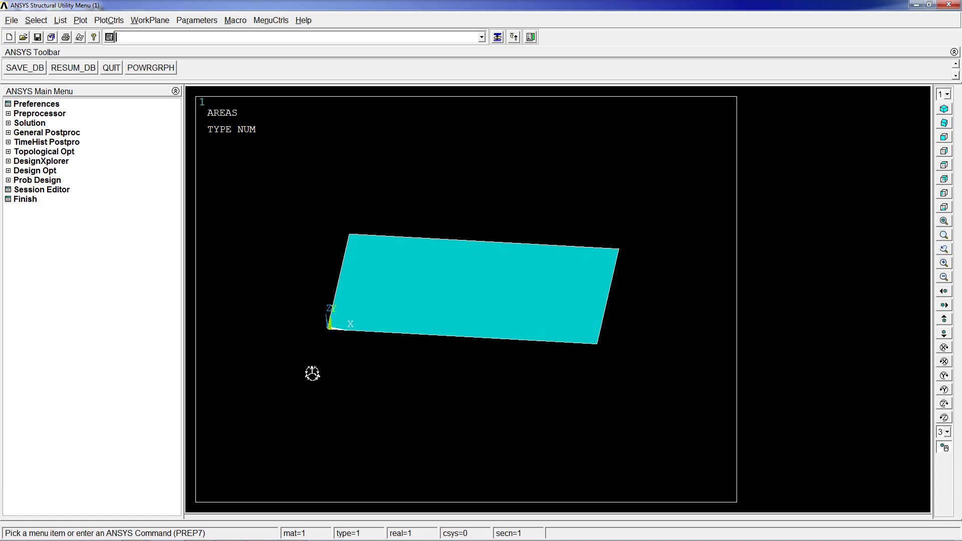
middle_click_drag(501, 247, 586, 311)
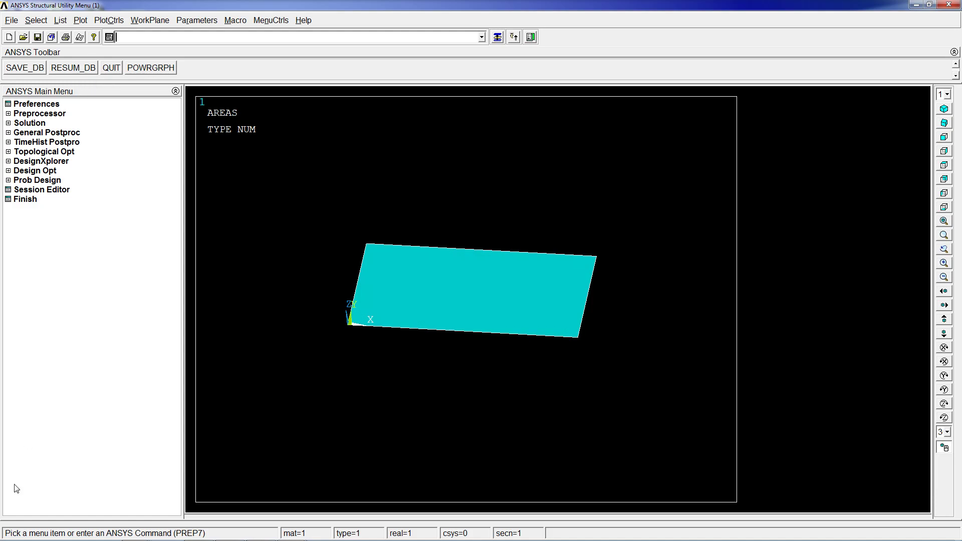
- Copy the entire 16_text.txt script and run it in ANSYS to mesh, constrain and solve the modal analysis
left_click(229, 528)
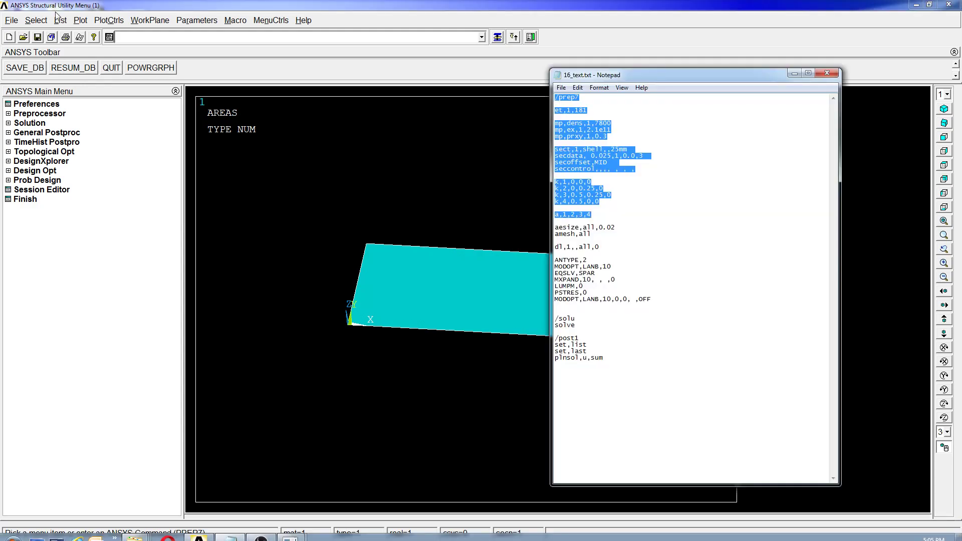
left_click(230, 529)
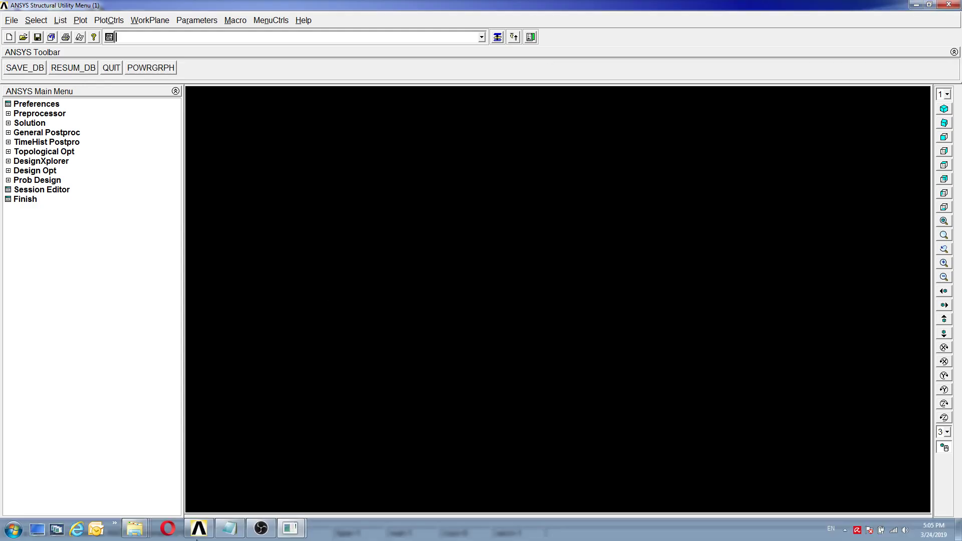
left_click(230, 529)
left_click(715, 269)
key("ctrl+a")
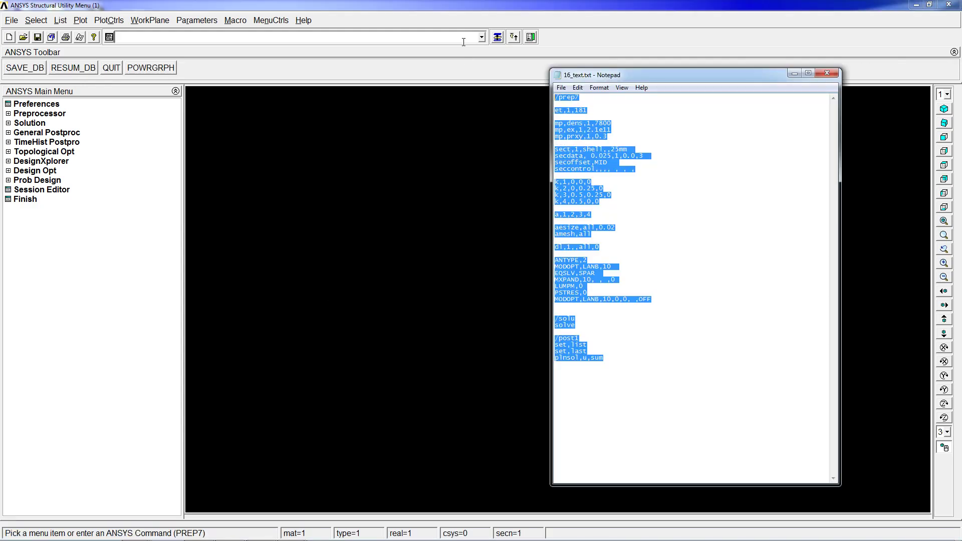
key("ctrl+c")
left_click(448, 39)
key("ctrl+v")
key("Return")
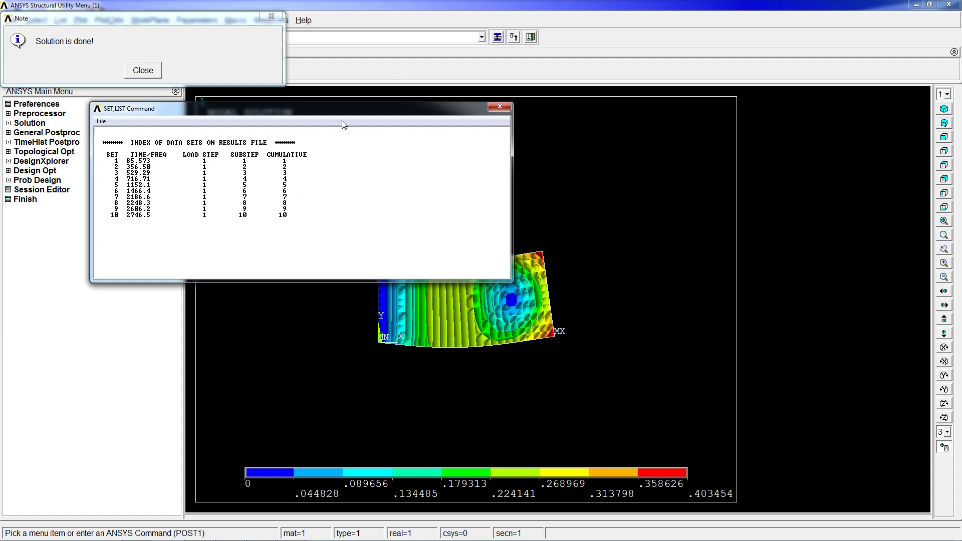
- Dismiss the solution notice and move the result set listing aside to uncover the displacement plot
left_click(143, 70)
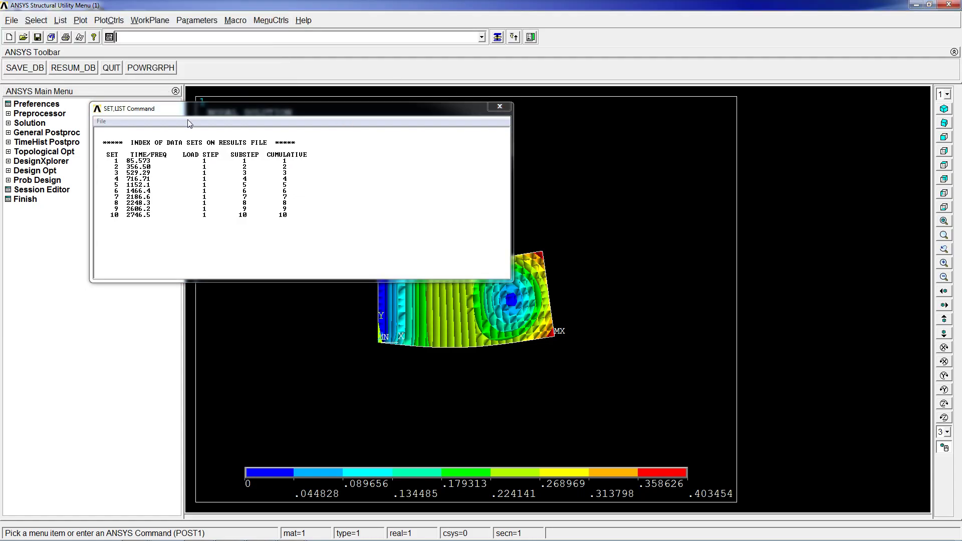
left_click(139, 159)
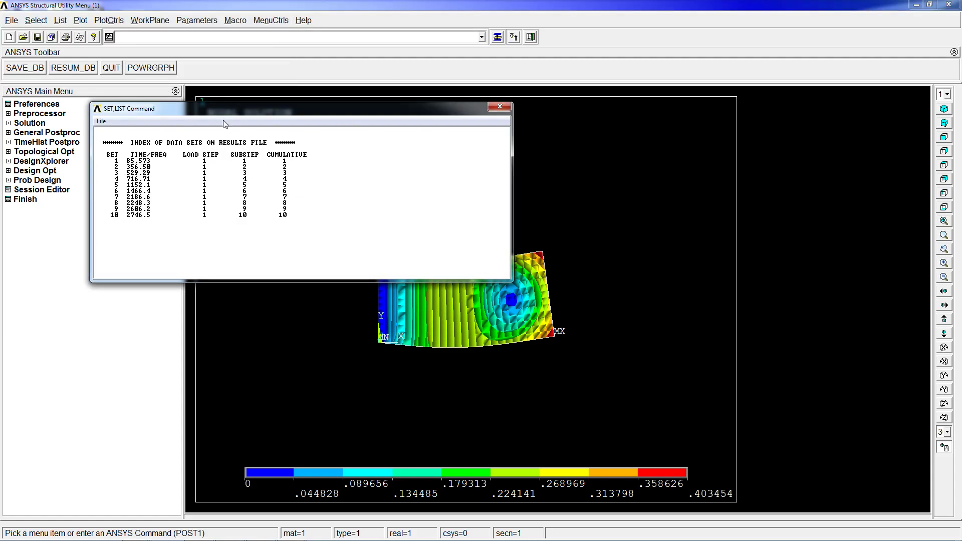
left_click_drag(241, 110, 961, 176)
right_click_drag(514, 274, 426, 296)
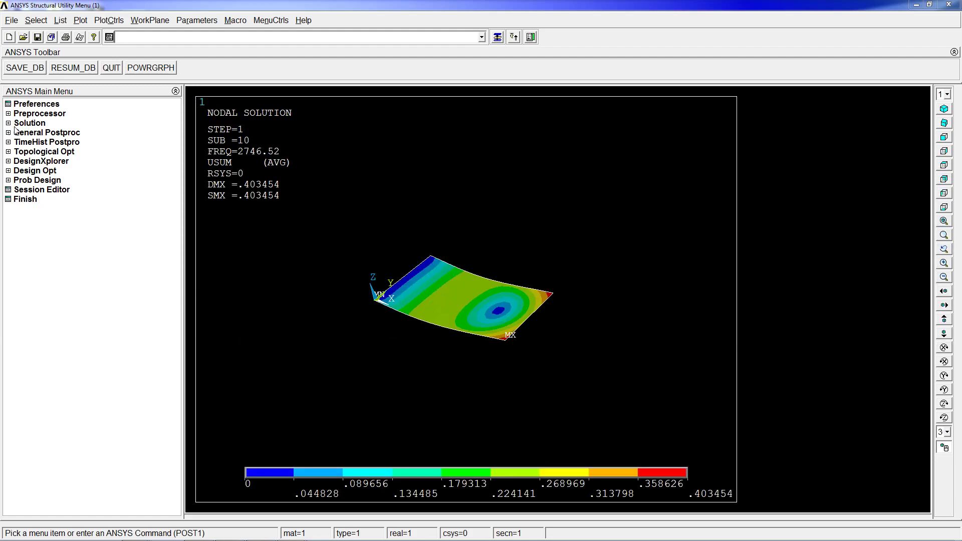
- Read in the first result set and plot its nodal displacement sum
left_click(54, 132)
type("set,")
key("Return")
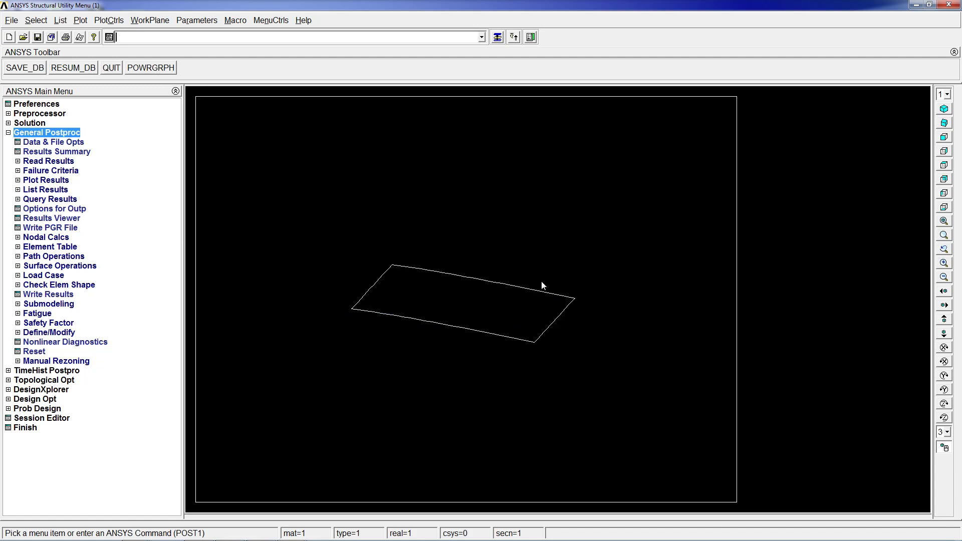
- Plot the first mode's displacement vectors with plvect,u
type("plv")
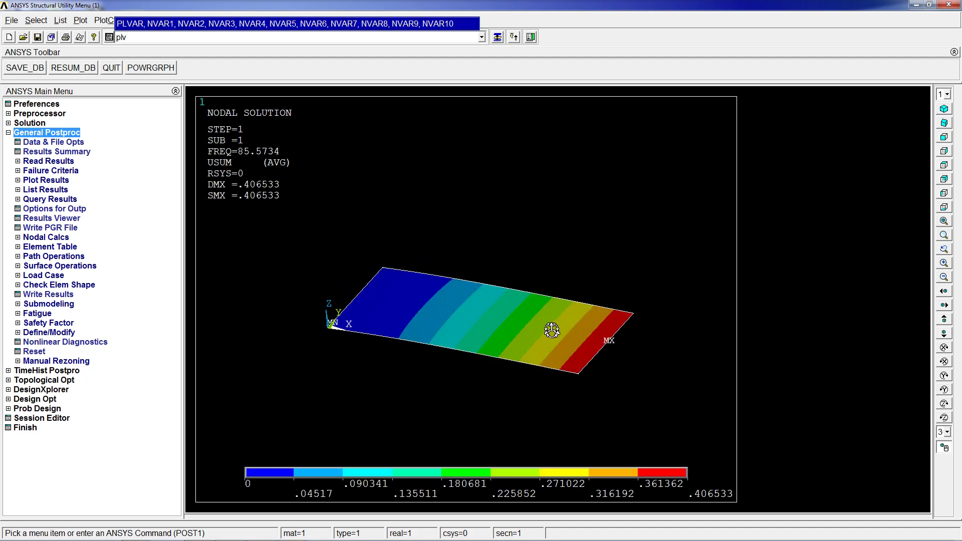
type("ect,u")
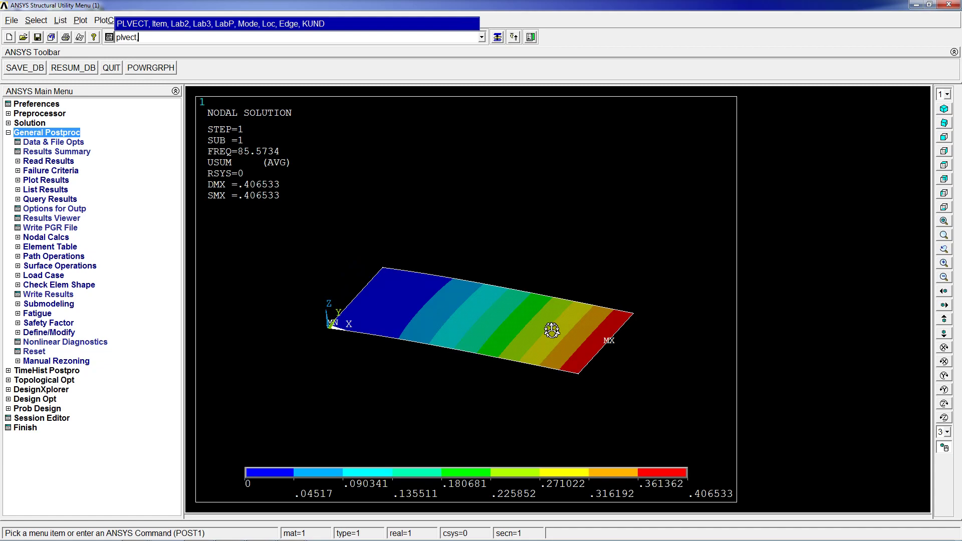
key("Return")
mouse_move(651, 401)
right_mouse_down("ctrl")
mouse_move(508, 382)
mouse_move(536, 337)
mouse_move(514, 340)
right_mouse_up("ctrl")
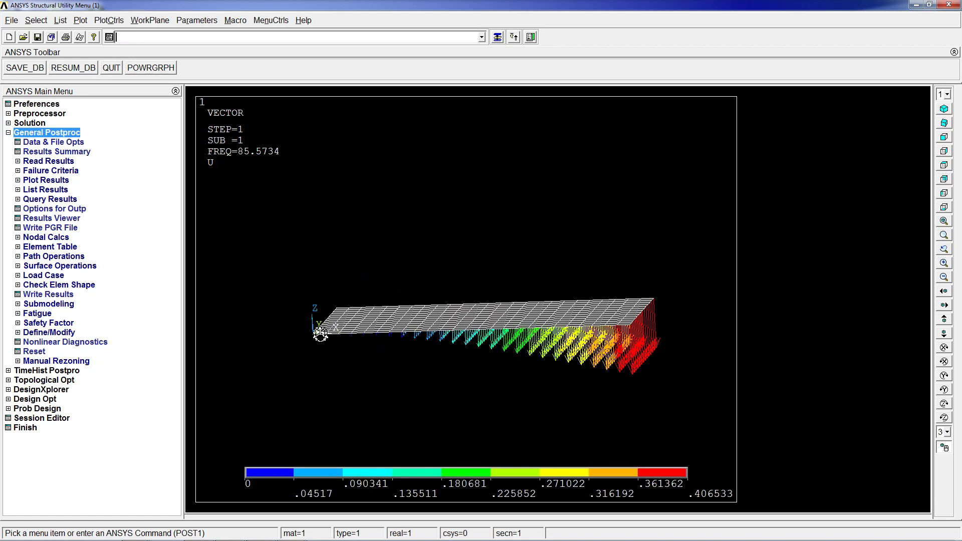
mouse_move(412, 328)
right_mouse_down("ctrl")
mouse_move(289, 343)
mouse_move(483, 359)
mouse_move(552, 337)
mouse_move(530, 259)
mouse_move(532, 290)
right_mouse_up("ctrl")
scroll(484, 359, "down", 3)
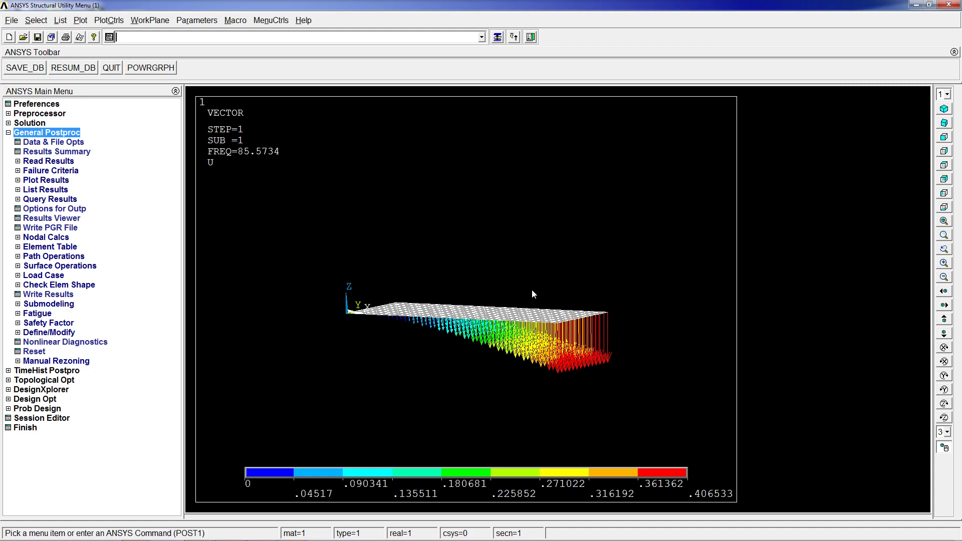
- Advance the loaded results by two sets, running set,next twice
type("set,ne")
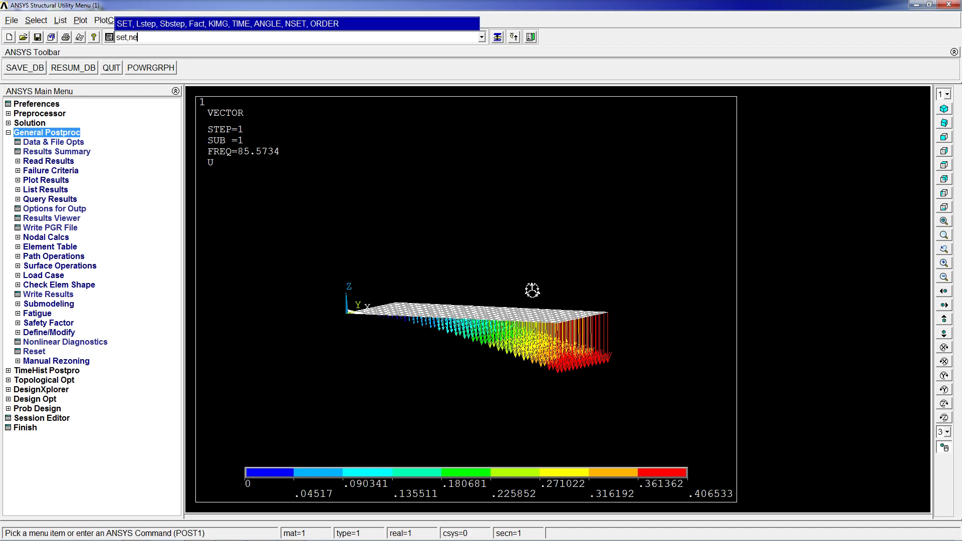
type("xt")
key("Return")
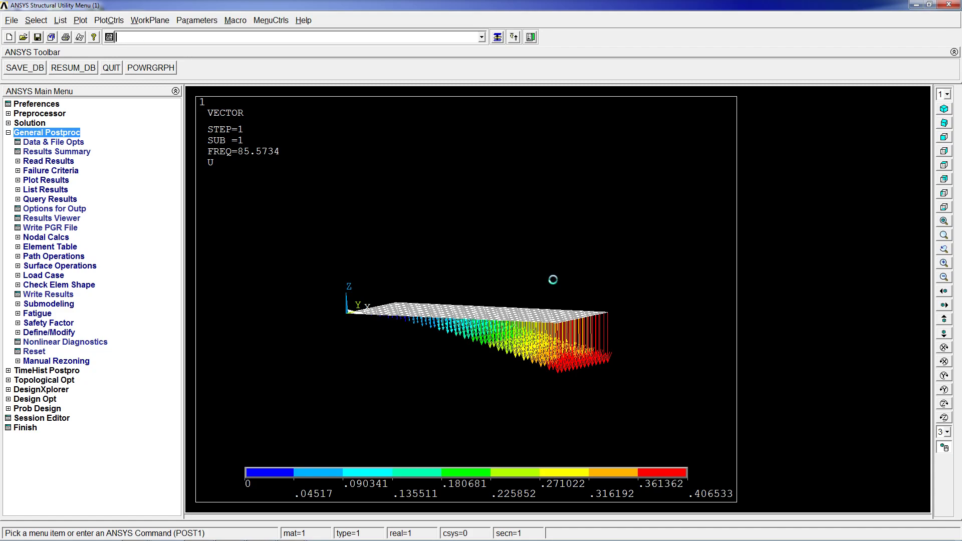
right_click_drag(492, 279, 593, 290, "ctrl")
key("Up")
key("Return")
- Plot the third mode's nodal displacement sum with plnsol,u,sum
type("plnsol,u,sum")
key("Return")
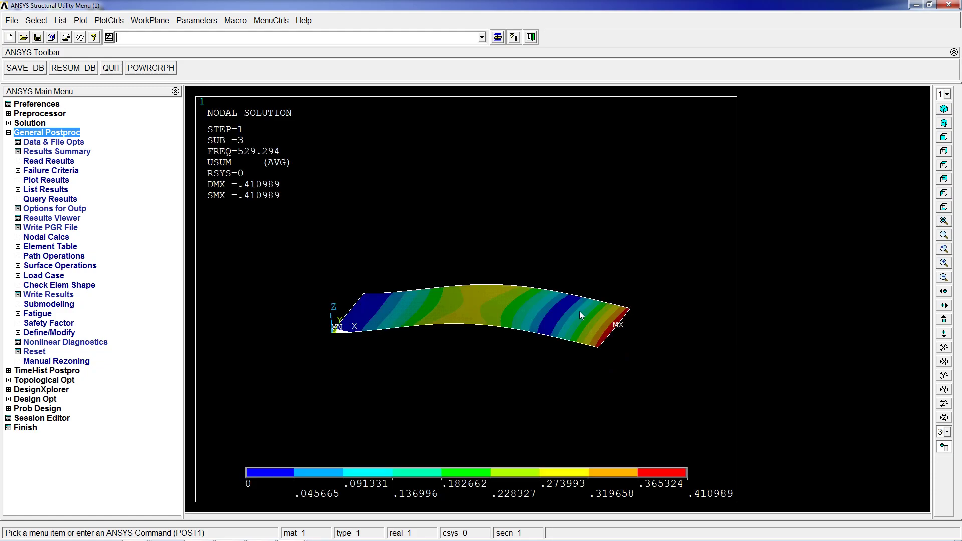
right_click_drag(579, 311, 532, 398, "ctrl")
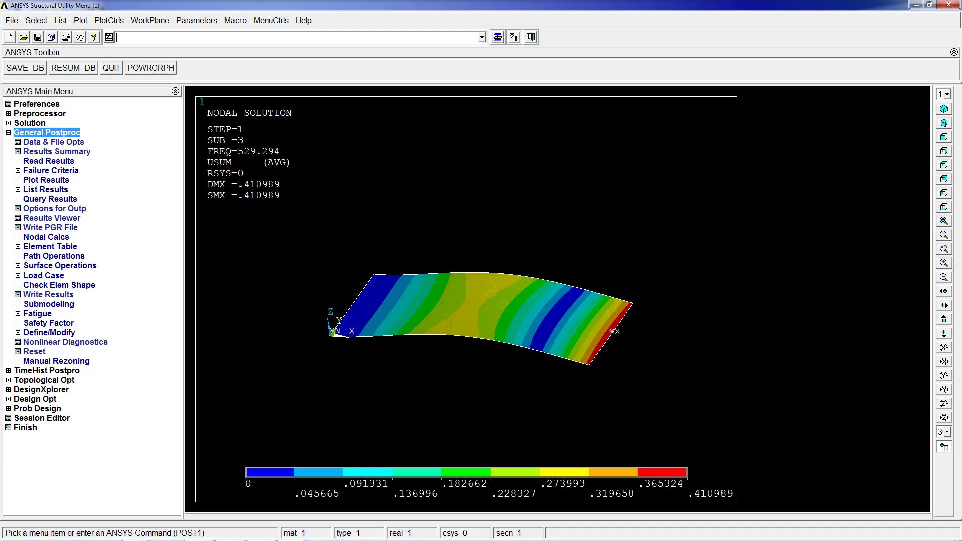
- Bring back the result set listing, examine the ten natural frequencies, and move the listing out of the way
left_click_drag(961, 235, 602, 178)
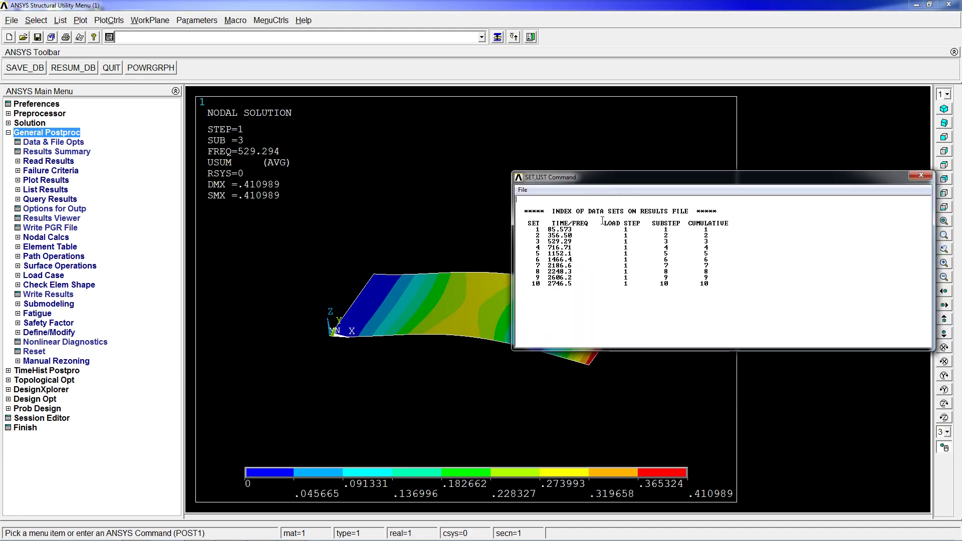
left_click_drag(550, 229, 571, 286)
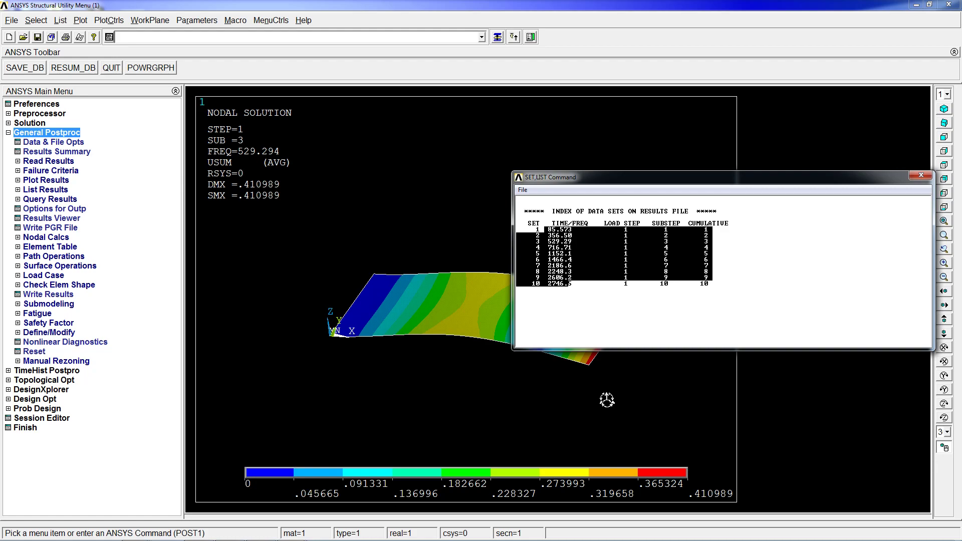
left_click(627, 296)
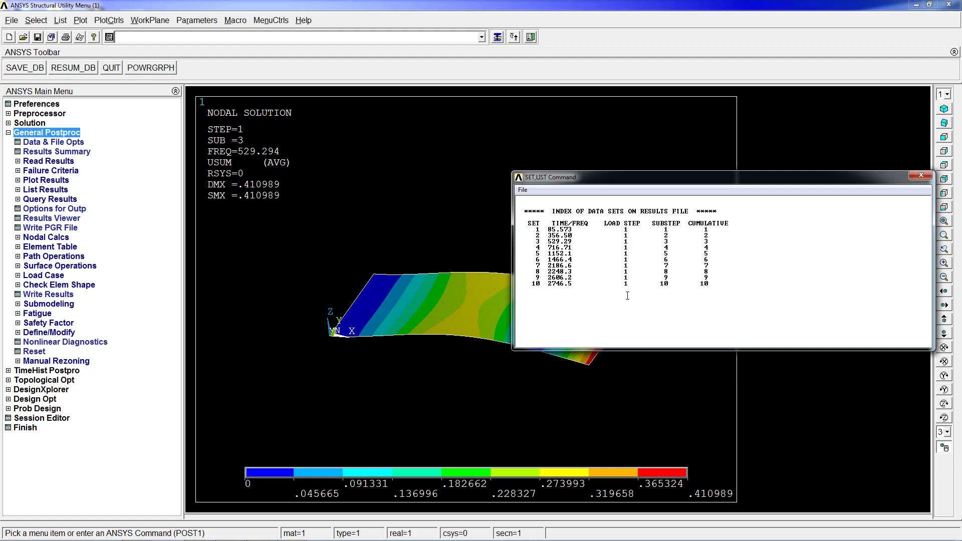
left_click_drag(584, 229, 552, 229)
left_click_drag(607, 178, 961, 177)
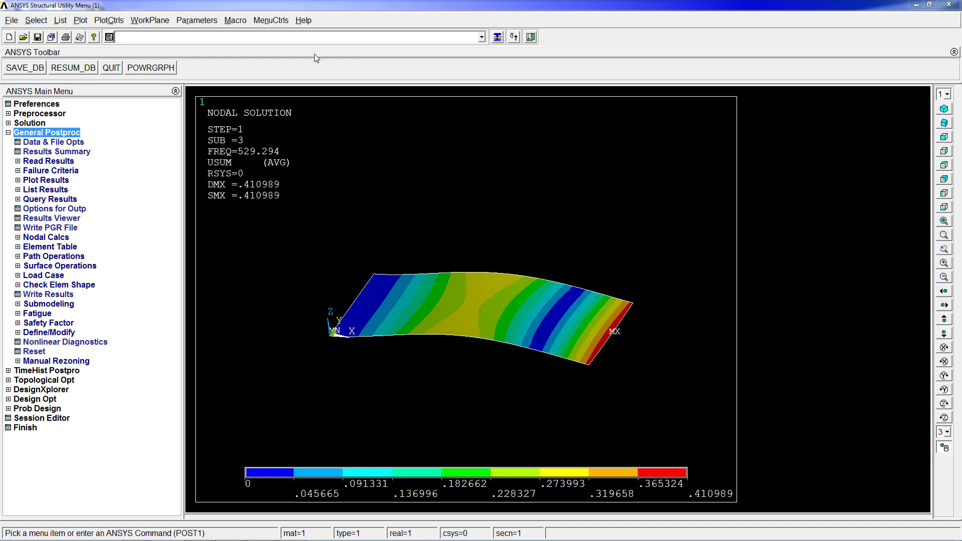
- Show the third mode shape at true displacement scale with /dscale,1,1
type("/dscal")
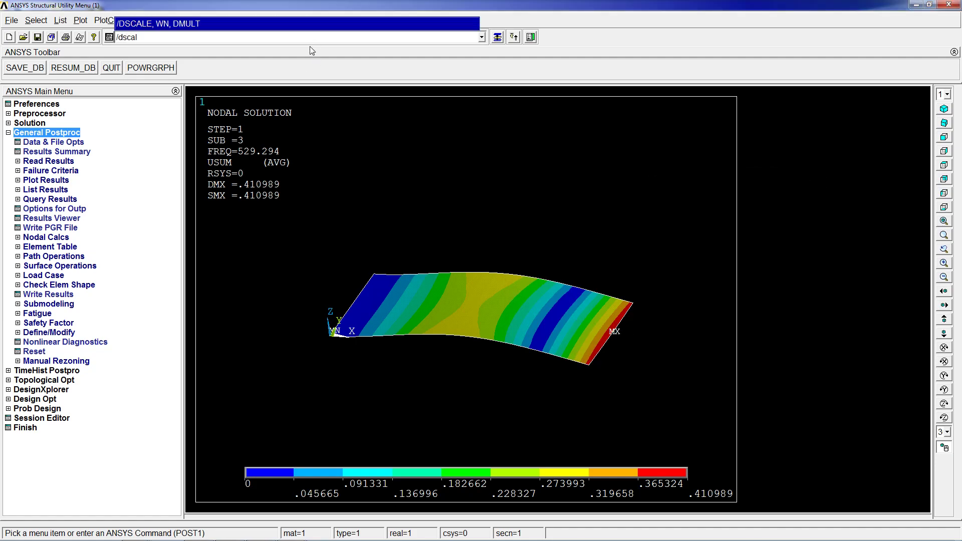
type("e,1,1")
key("Return")
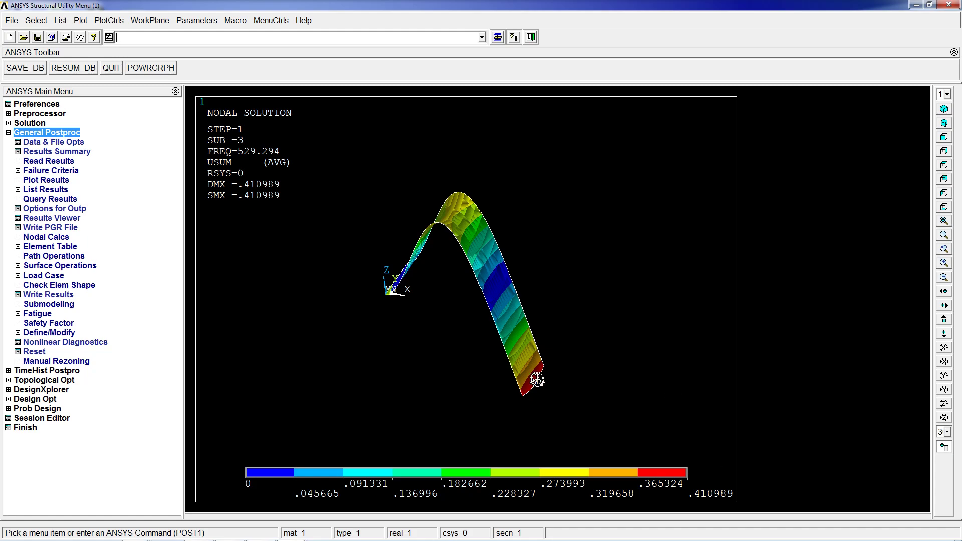
right_click_drag(537, 380, 505, 395)
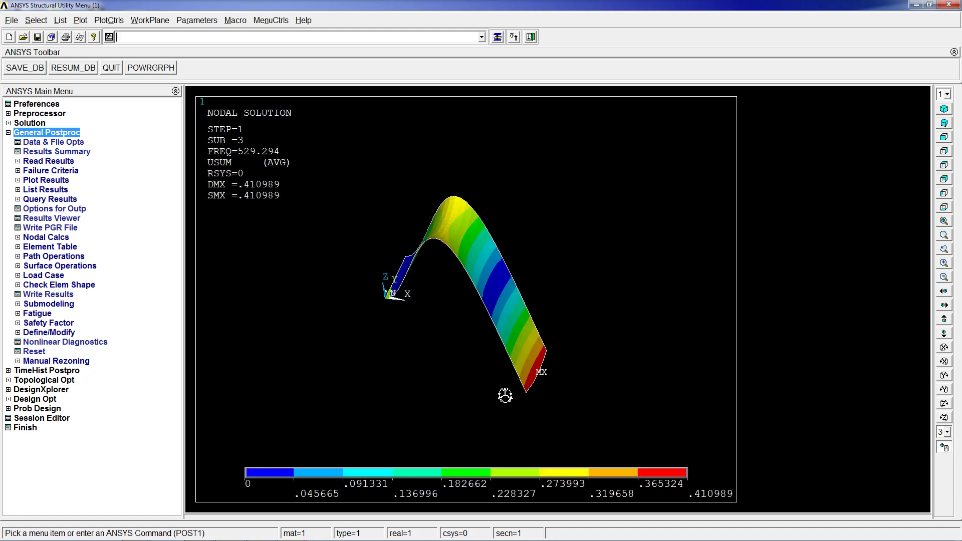
- Set the displacement scaling back to automatic with /dscale,1,auto and check the mode shape
type("/dscale")
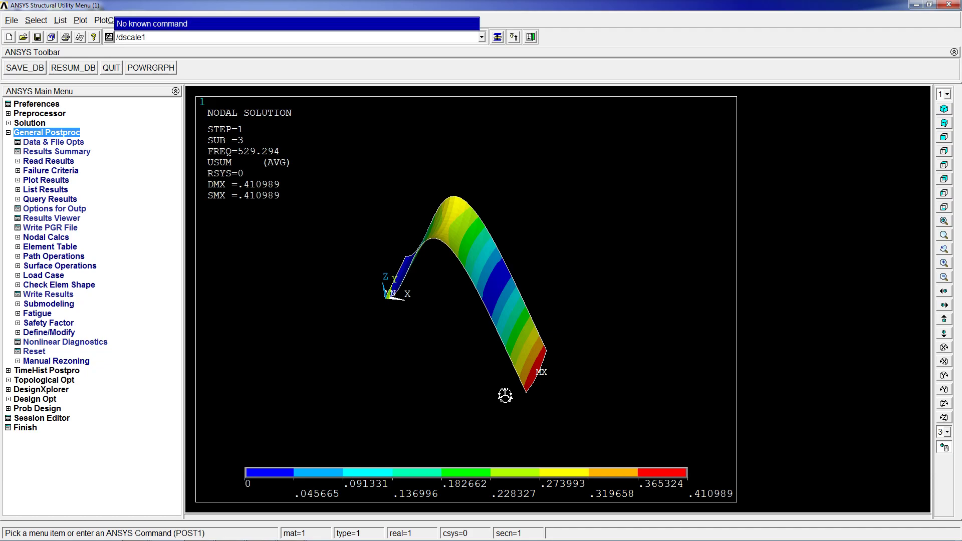
type(",auto")
key("Return")
right_click_drag(493, 225, 485, 318)
right_click_drag(485, 318, 505, 300)
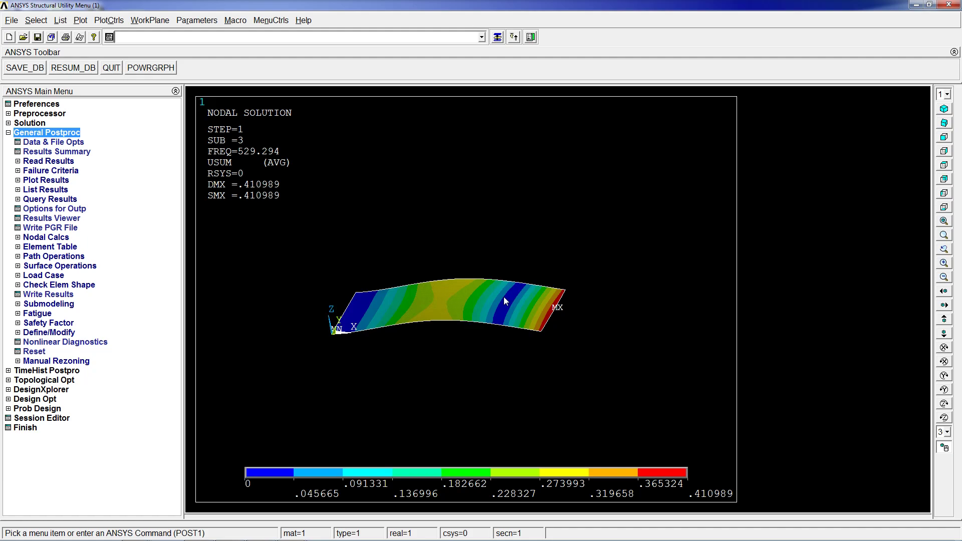
right_click_drag(504, 300, 502, 313)
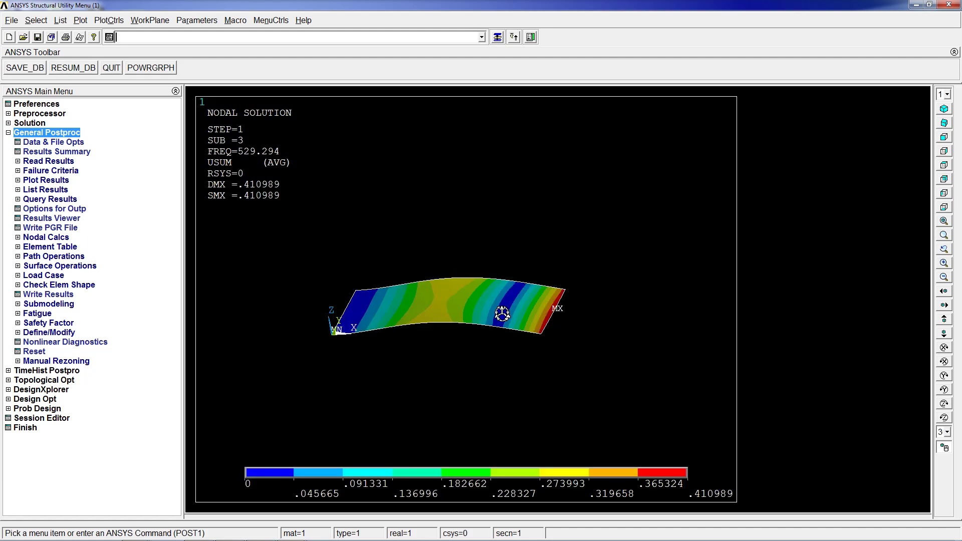
- Review the natural frequencies in the result set listing again and move the listing out of the way
left_click_drag(961, 205, 741, 203)
left_click(460, 264)
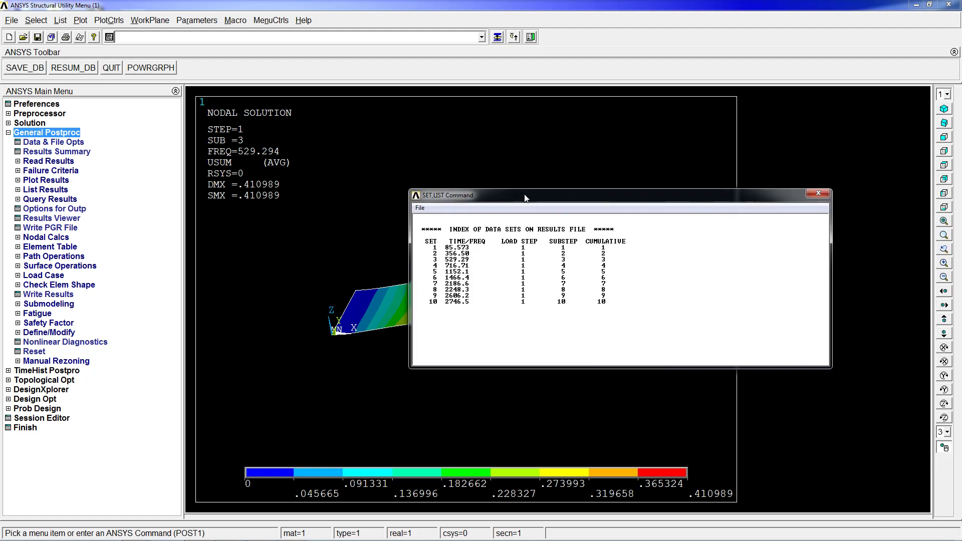
left_click_drag(525, 198, 961, 221)
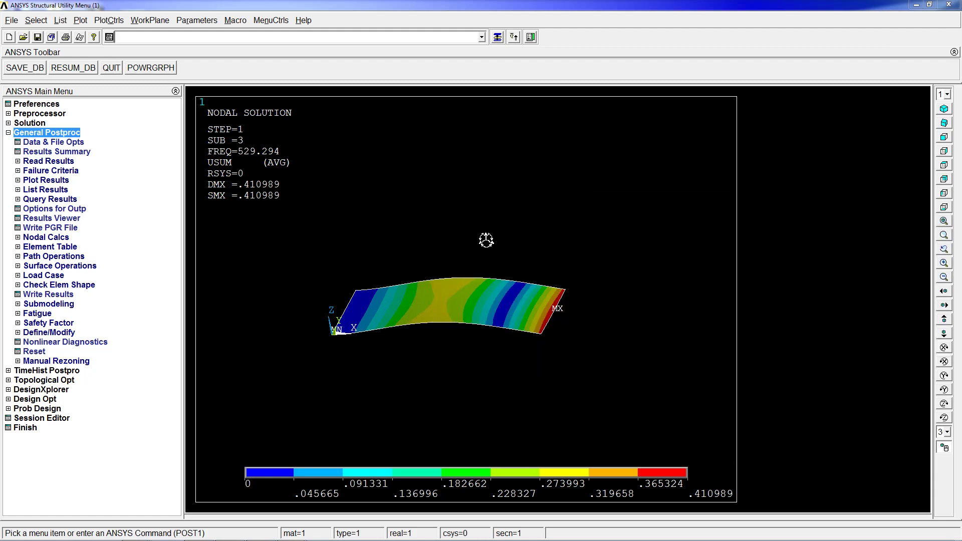
- Plot the plate's area with the aplo command
left_click(319, 37)
type("pl")
key("BackSpace")
key("BackSpace")
type("aplo")
key("Return")
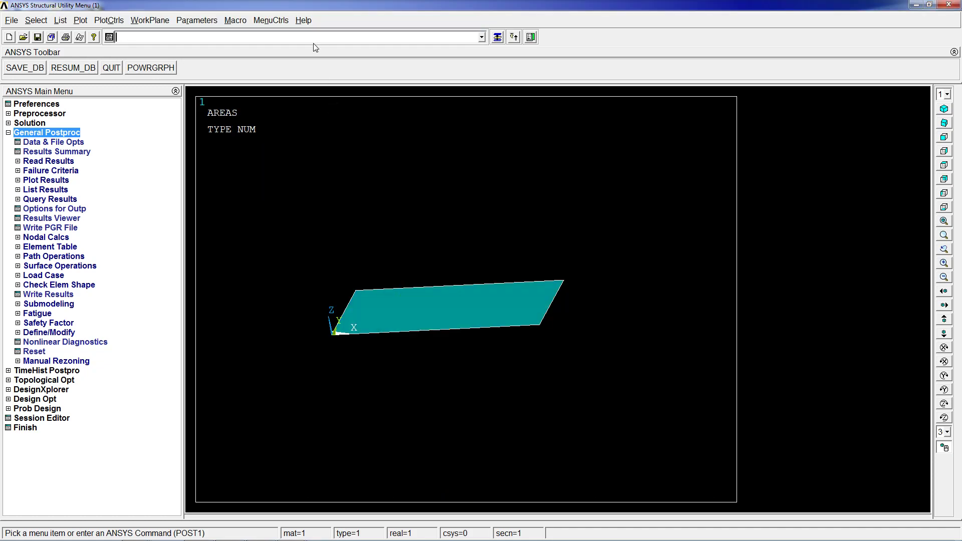
- Apply a constant FZ force on the keypoint at the plate's near free corner using fk,p in the Solution processor
mouse_move(431, 110)
right_mouse_down("ctrl")
mouse_move(506, 224)
mouse_move(443, 266)
right_mouse_up("ctrl")
type("fk,p")
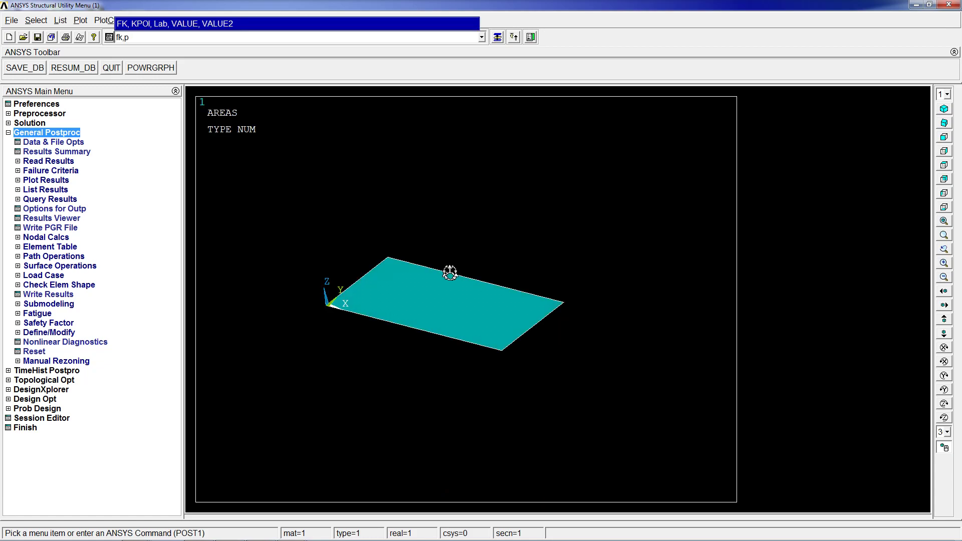
left_click(31, 123)
key("Return")
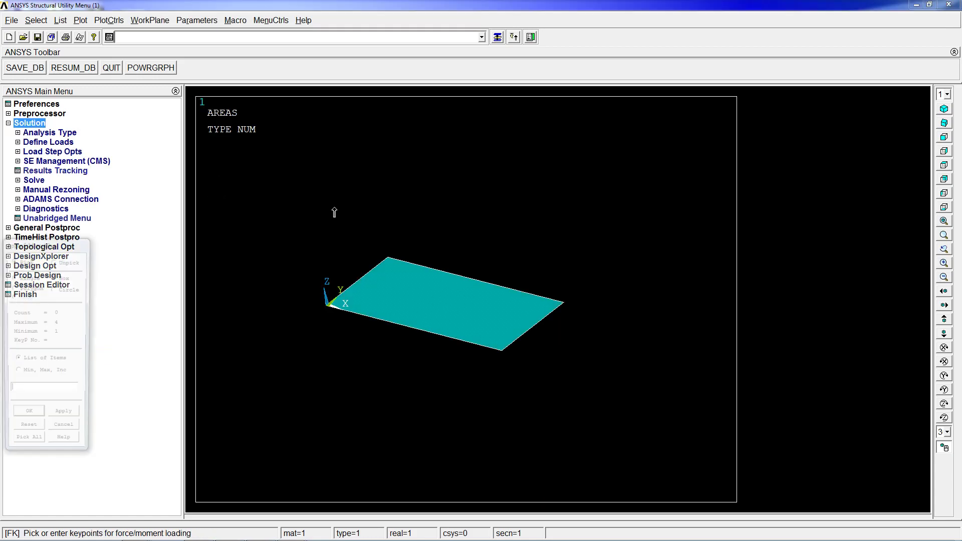
left_click(504, 375)
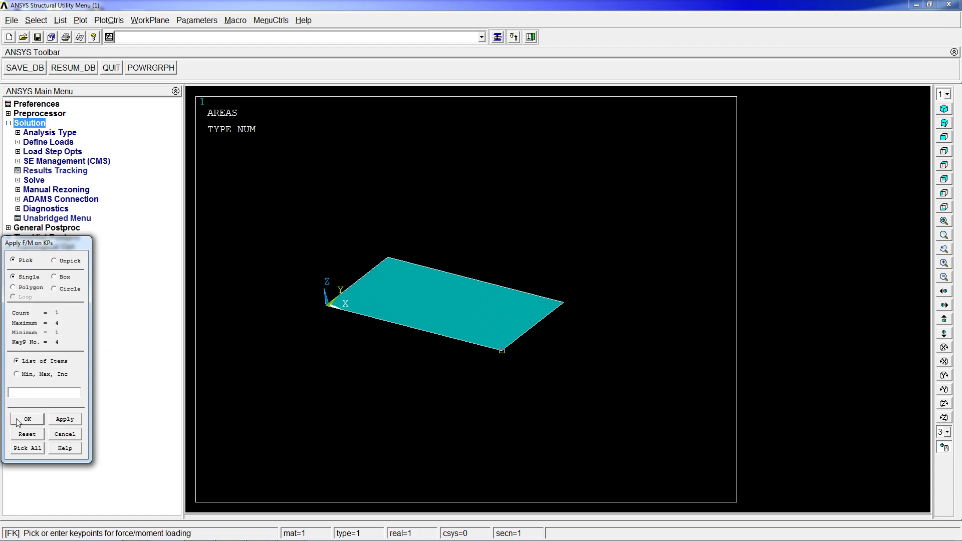
left_click(20, 420)
left_click(552, 245)
left_click(537, 270)
left_click_drag(526, 223, 653, 171)
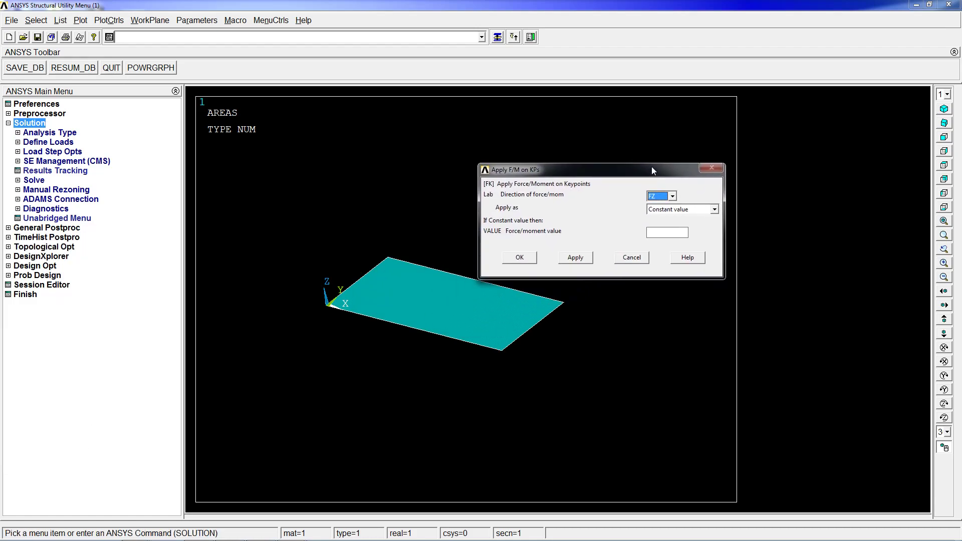
left_click(658, 232)
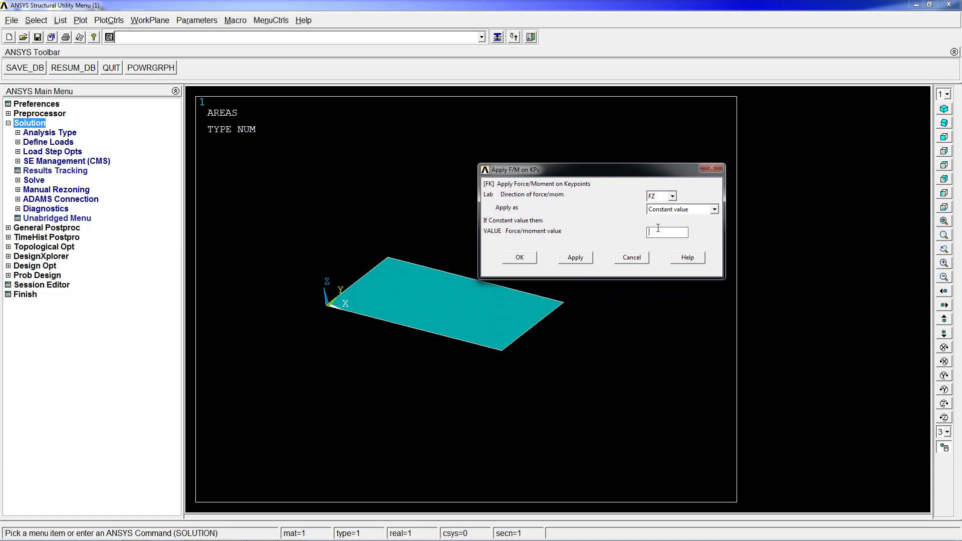
left_click(520, 258)
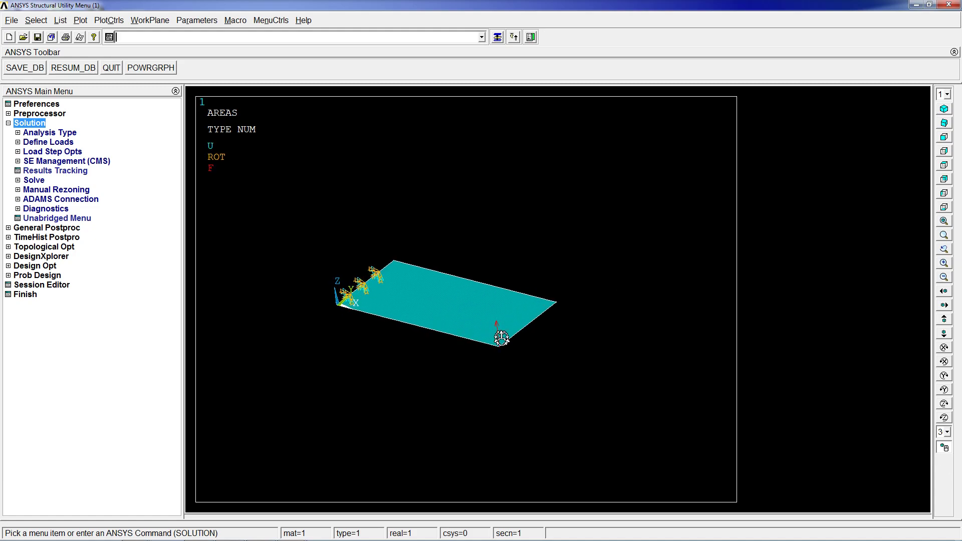
- Set the new analysis type to Harmonic and look over its analysis options without changing them
left_click(944, 447)
right_click_drag(628, 377, 516, 321)
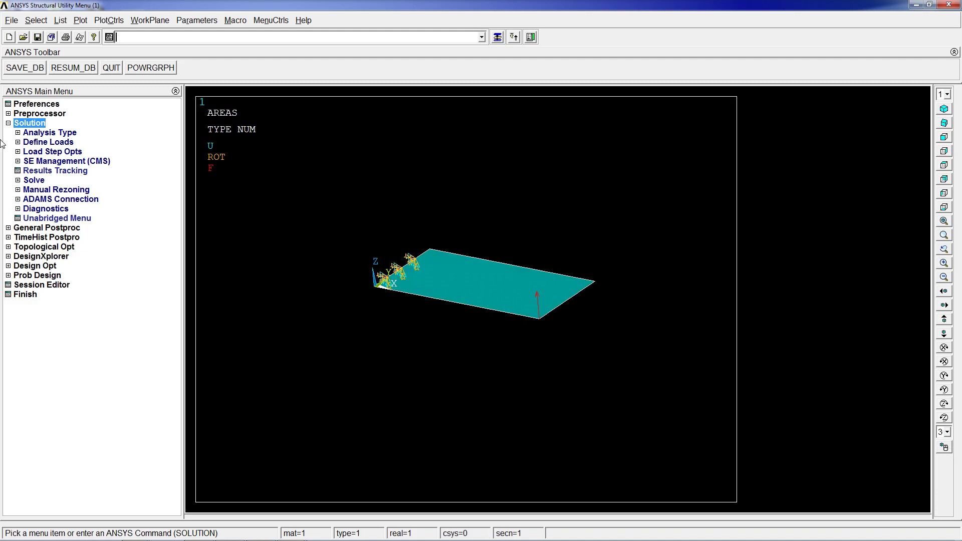
left_click(59, 133)
left_click(78, 143)
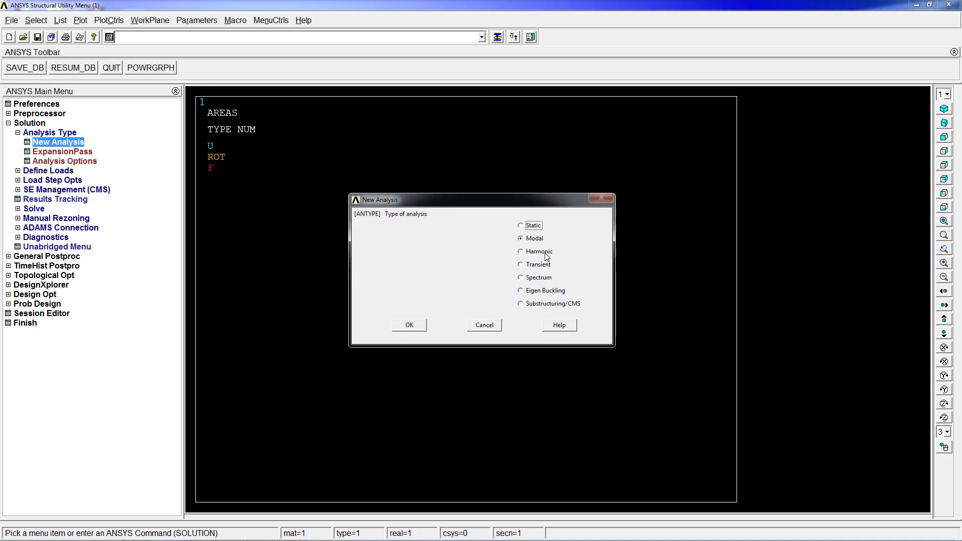
left_click(547, 255)
left_click(408, 323)
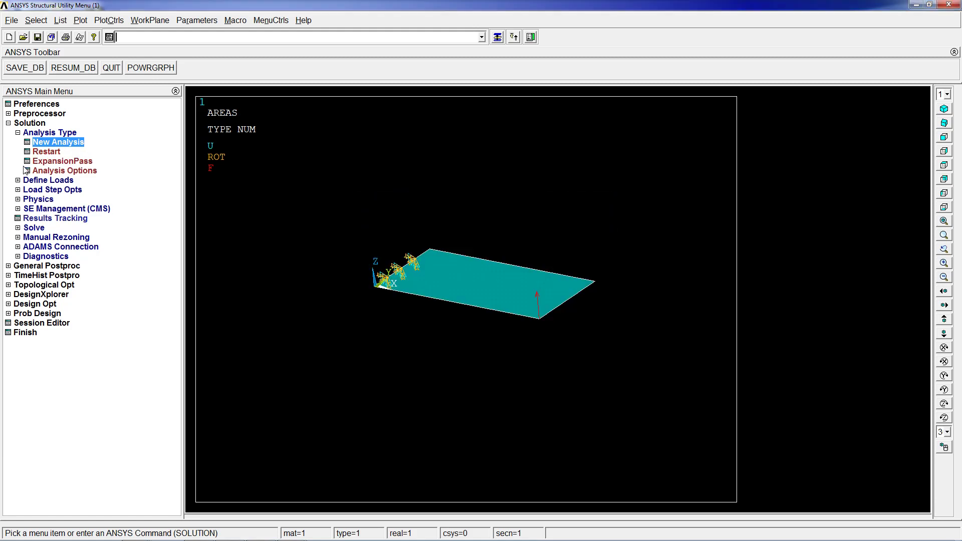
left_click(64, 171)
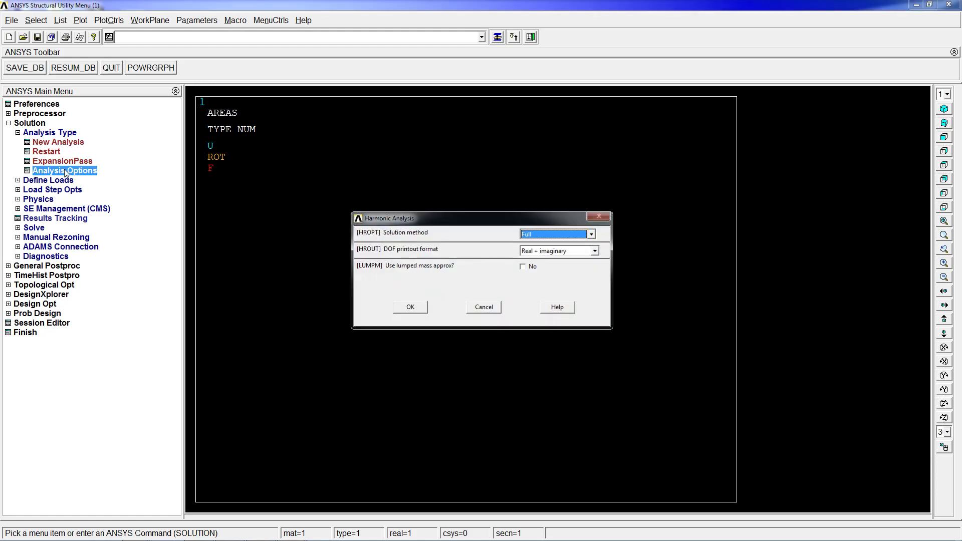
left_click(484, 307)
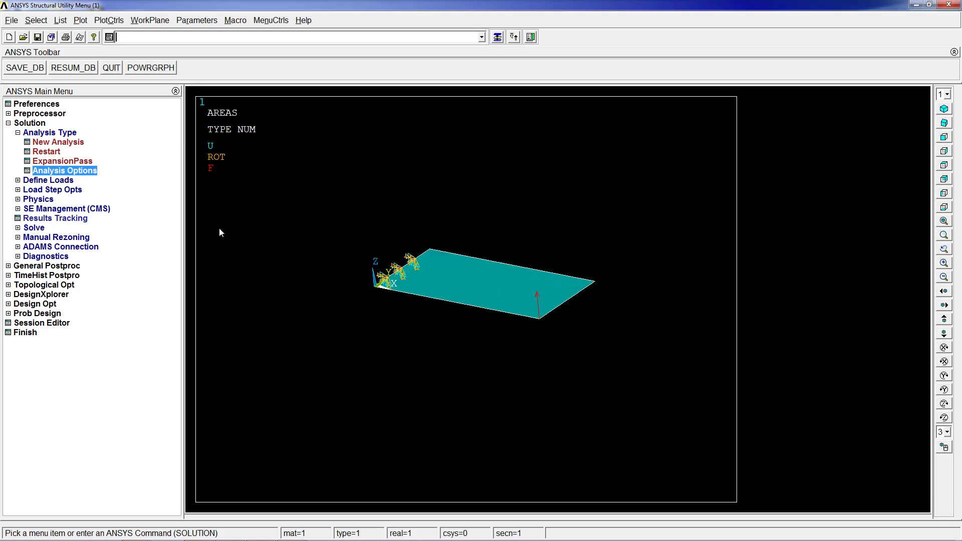
- Set the harmonic frequency range to 0–500 with 500 substeps
left_click(52, 190)
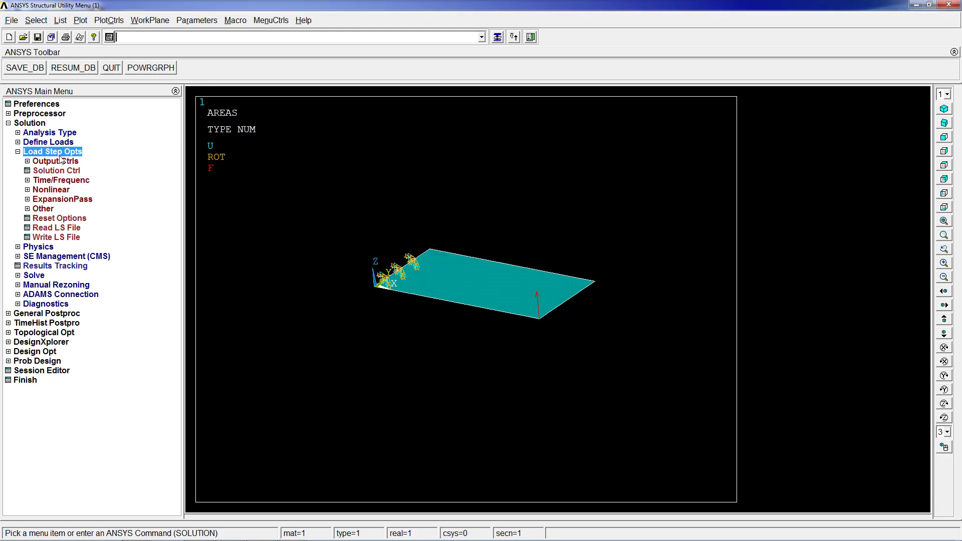
left_click(64, 181)
left_click(76, 191)
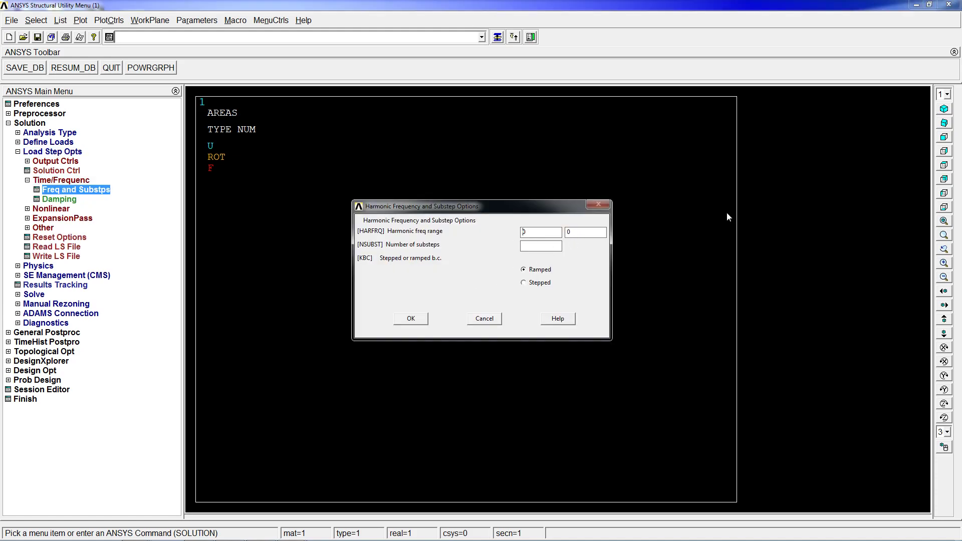
type("500")
left_click(534, 246)
type("500")
left_click_drag(534, 206, 770, 135)
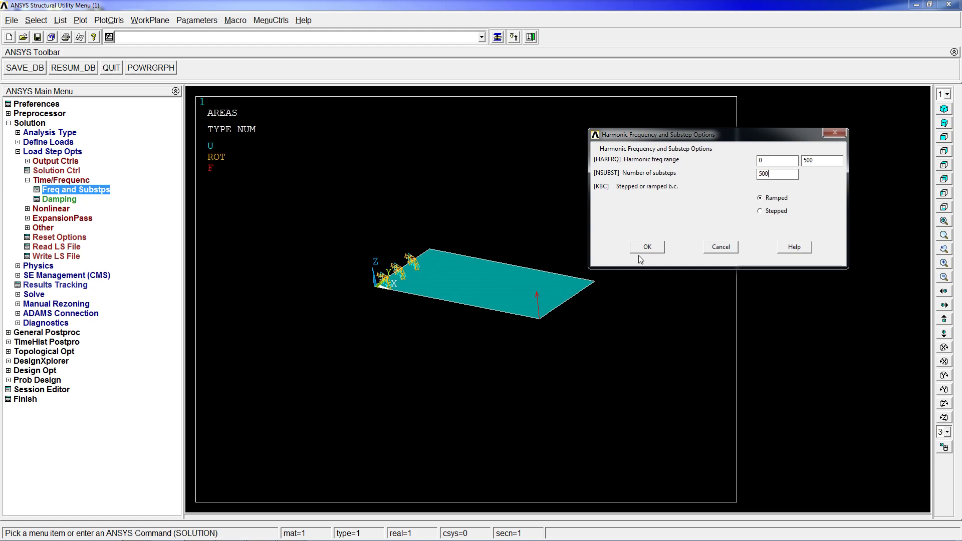
left_click(659, 250)
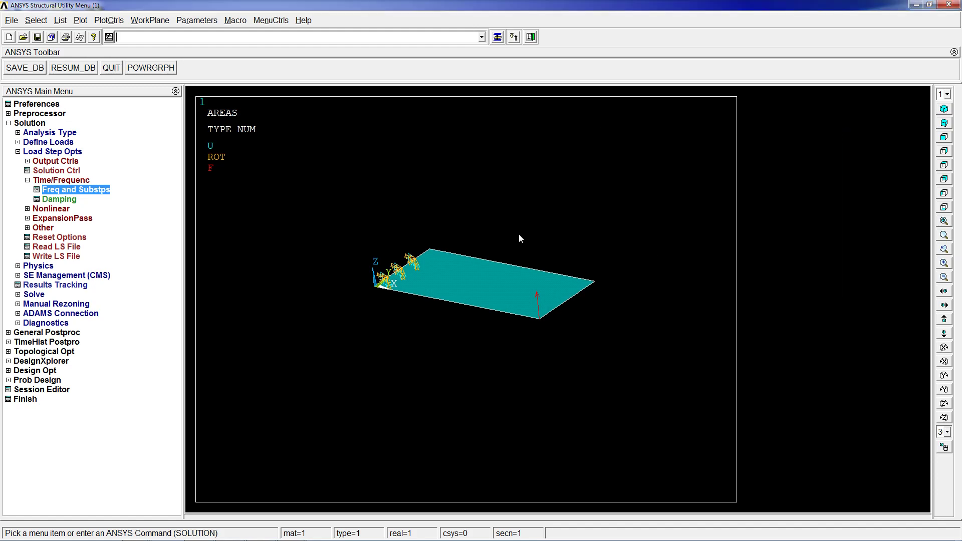
- Change the harmonic load application from ramped to Stepped
left_click(104, 191)
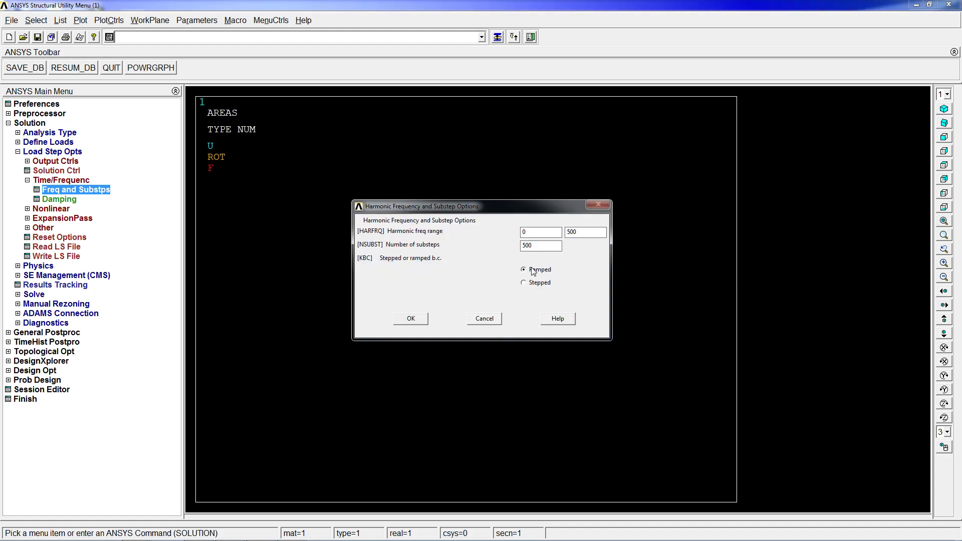
left_click(525, 284)
left_click(411, 319)
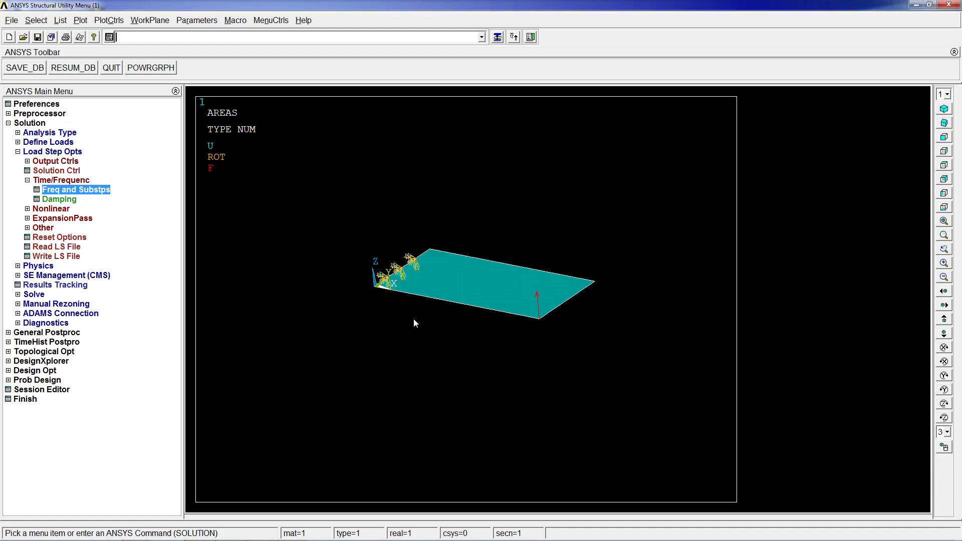
- Run the harmonic analysis with the solve command, follow its progress in the output window, and dismiss the completion note
type("solve")
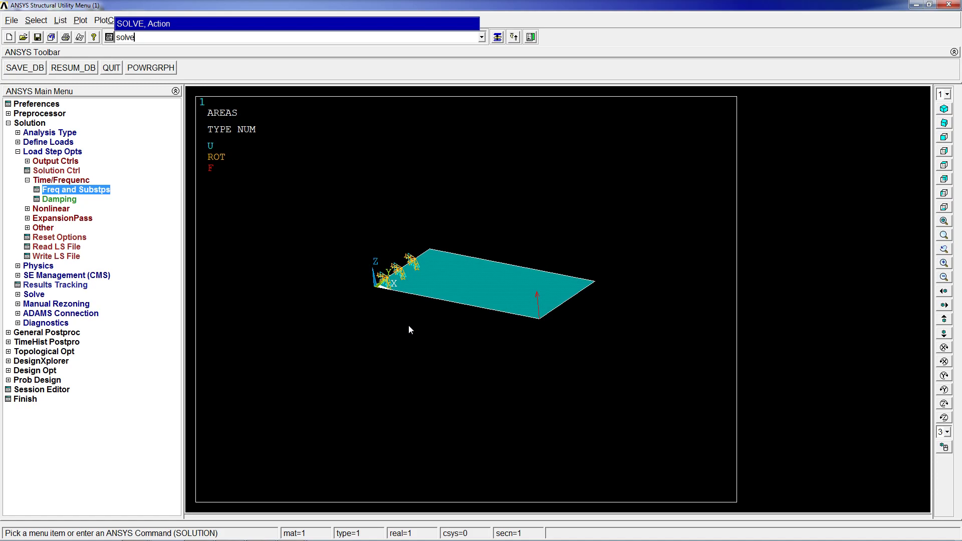
key("Return")
mouse_move(260, 529)
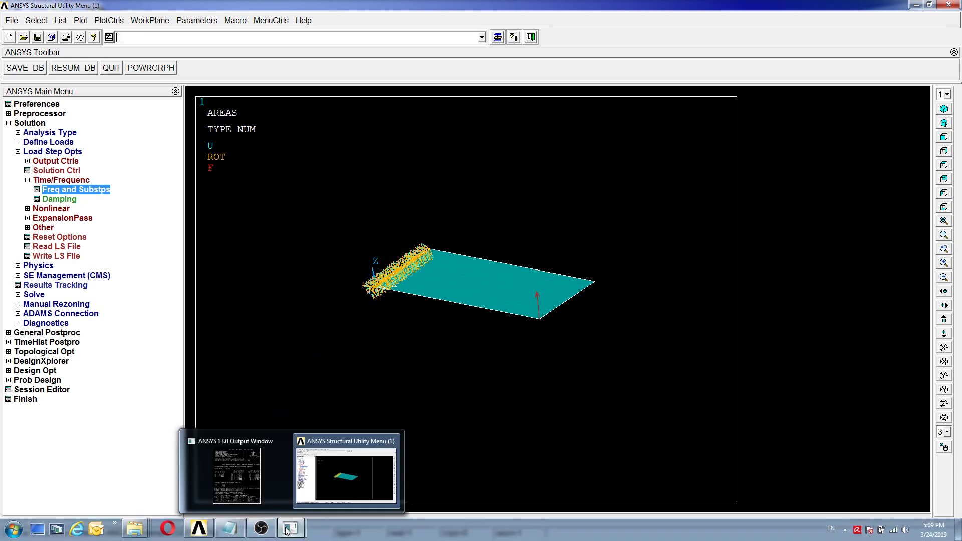
left_click(237, 469)
left_click_drag(324, 270, 389, 271)
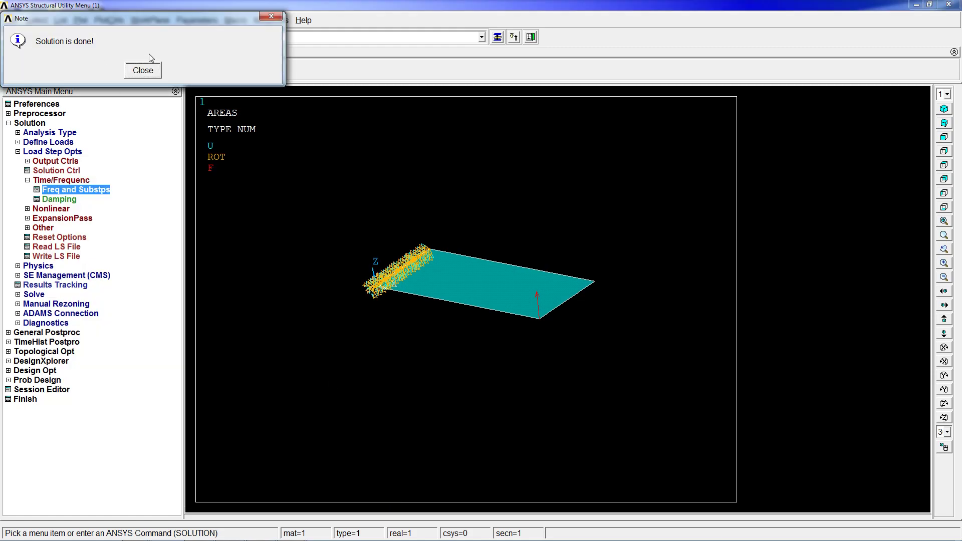
left_click(143, 71)
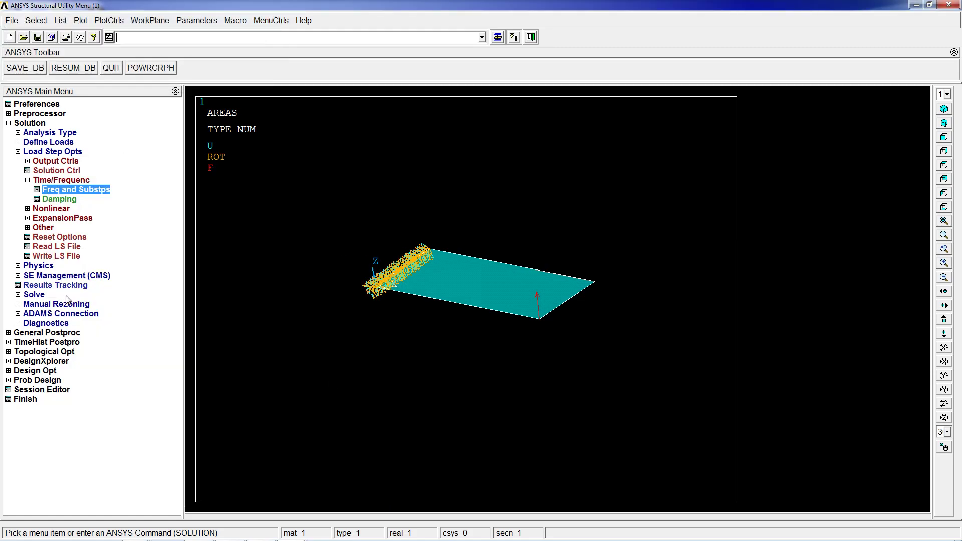
- Read result set 3, the first of the two sets at frequency 2, from the results file in the general postprocessor
left_click(47, 333)
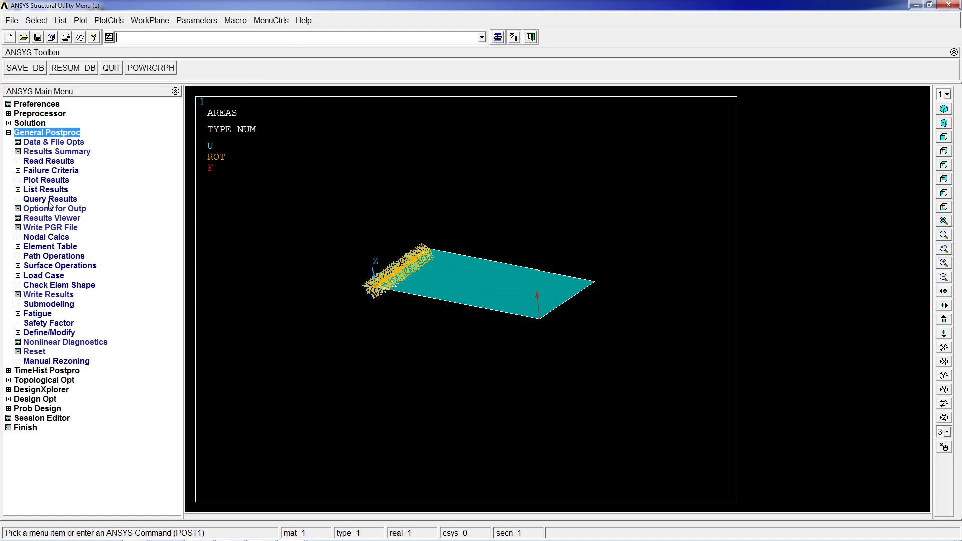
left_click(48, 161)
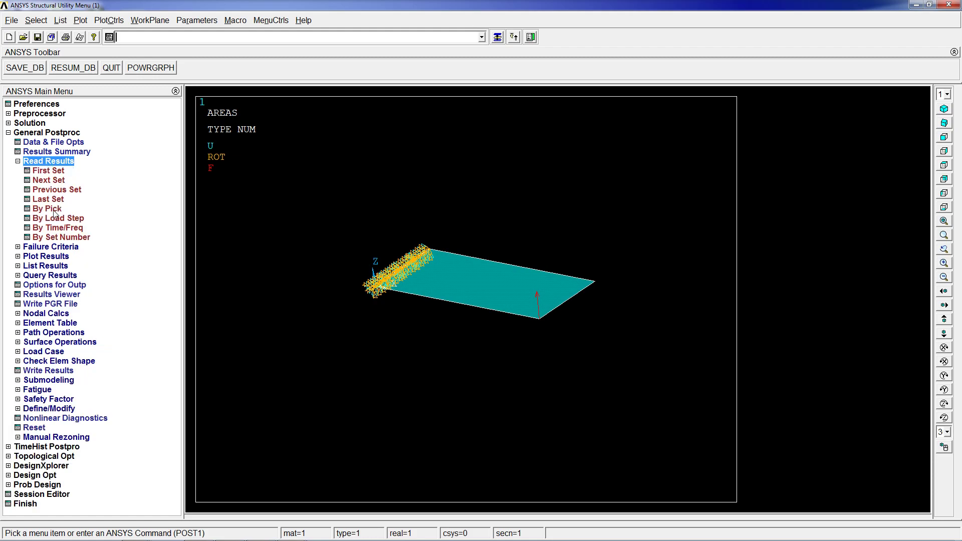
left_click(50, 209)
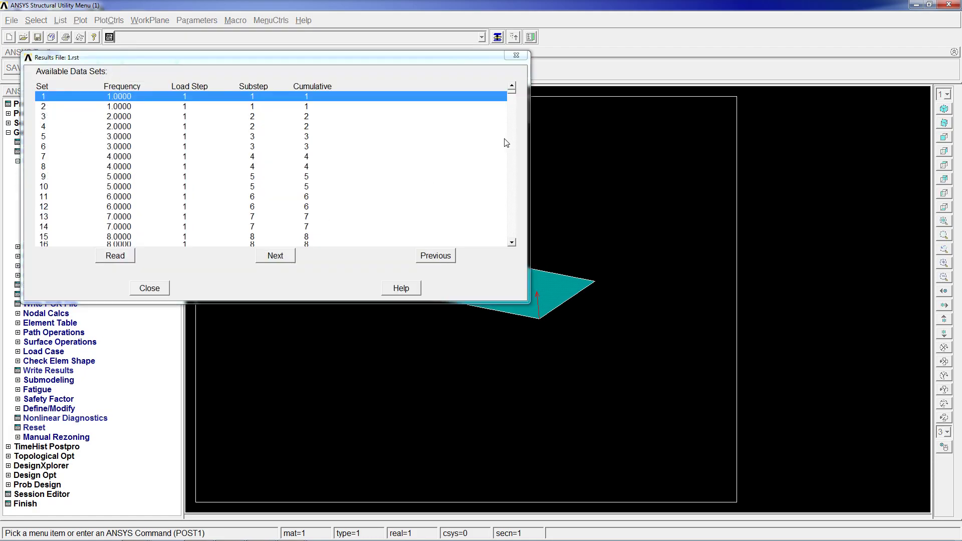
left_click_drag(527, 135, 553, 135)
left_click_drag(144, 119, 120, 119)
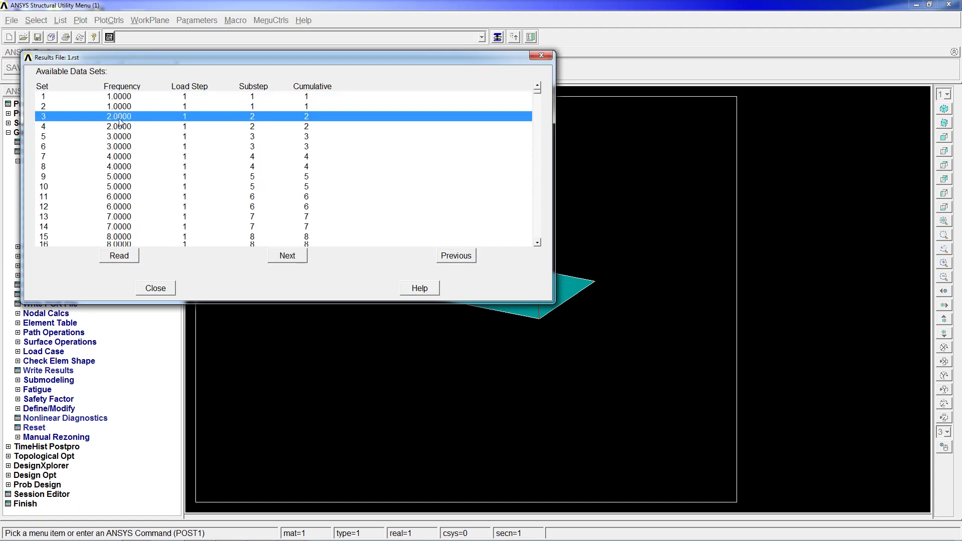
left_click(119, 256)
left_click(157, 288)
- Plot the total displacement contours with plnsol,u,sum
type("pln")
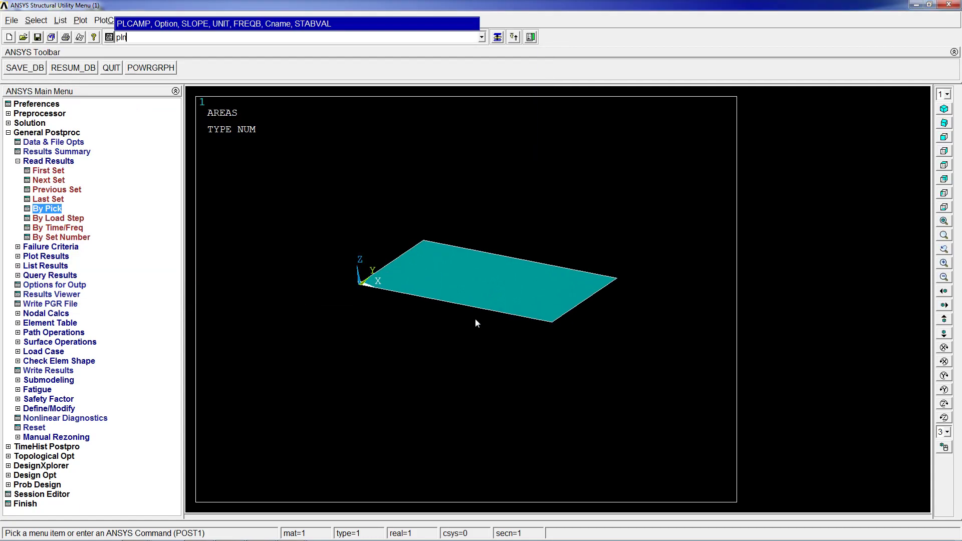
type("sol,u,sum")
key("Return")
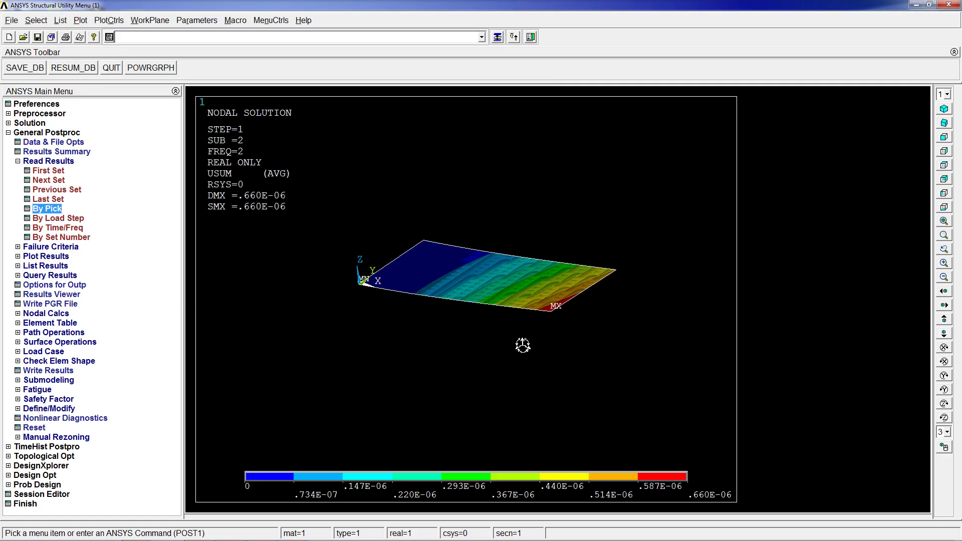
- Read result set 4 to view the imaginary part of the response at frequency 2
left_click(49, 210)
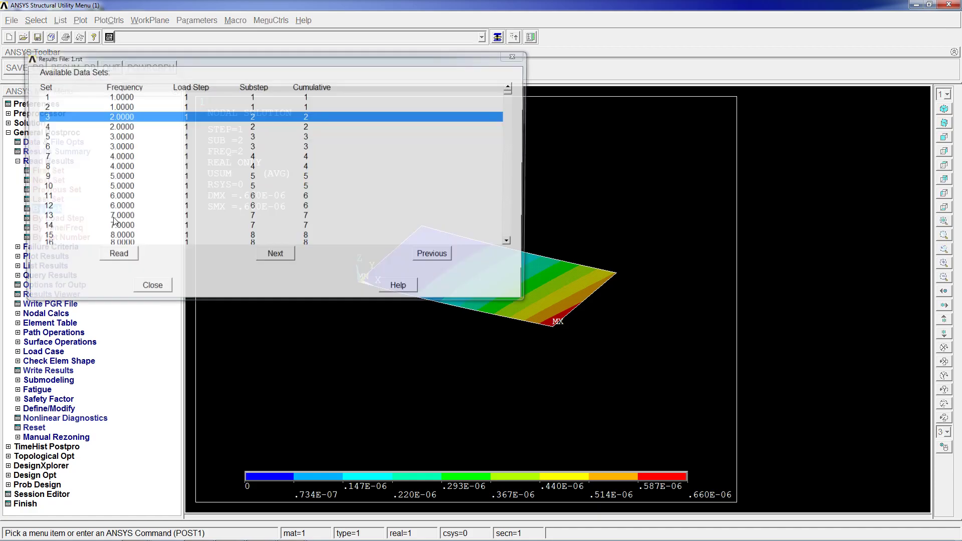
left_click(110, 128)
left_click(132, 257)
left_click(156, 290)
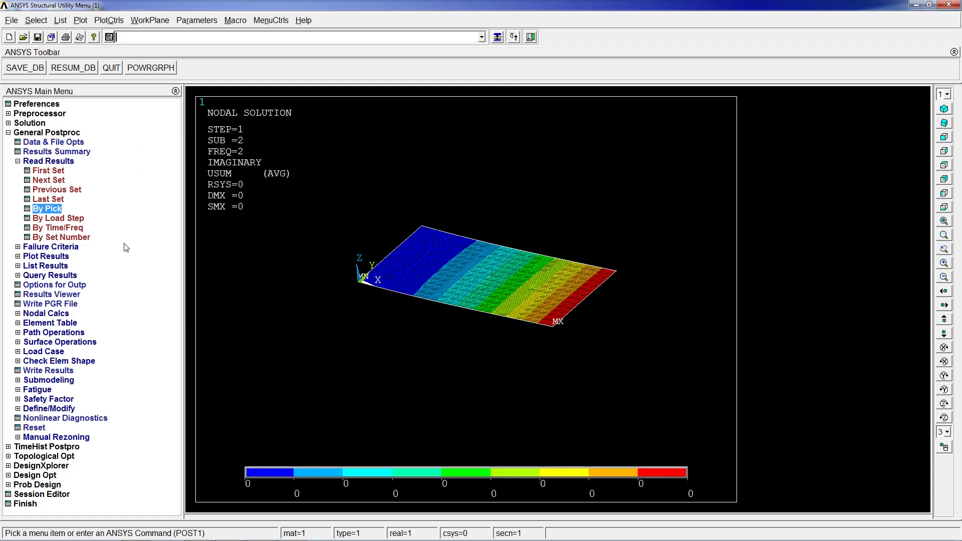
- Read result set 3 again to return to the real part of the response at frequency 2
left_click(48, 209)
left_click(109, 117)
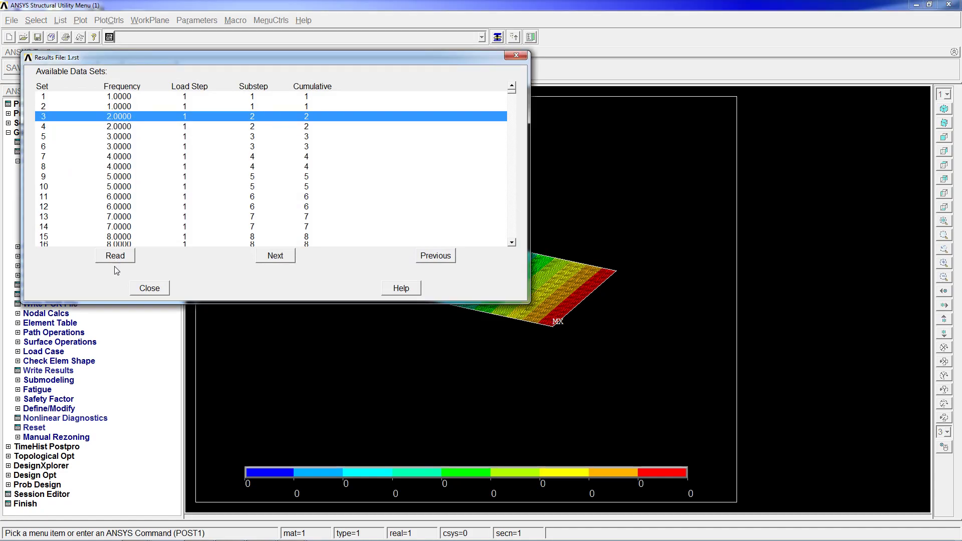
left_click(116, 256)
left_click(150, 288)
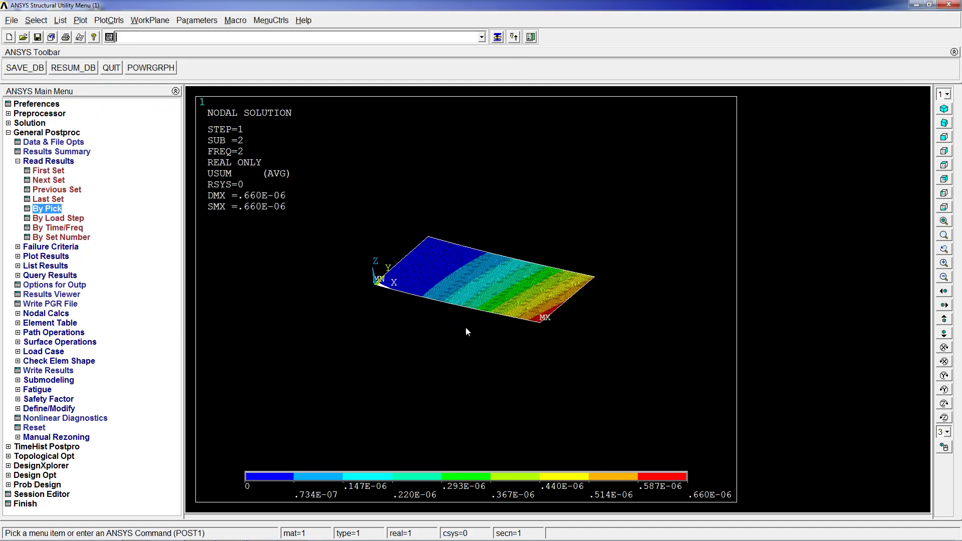
- Inspect the deformed plate and bring the modal result set listing back into view to check the natural frequencies
mouse_move(633, 388)
right_mouse_down("ctrl")
mouse_move(643, 380)
mouse_move(625, 390)
right_mouse_up("ctrl")
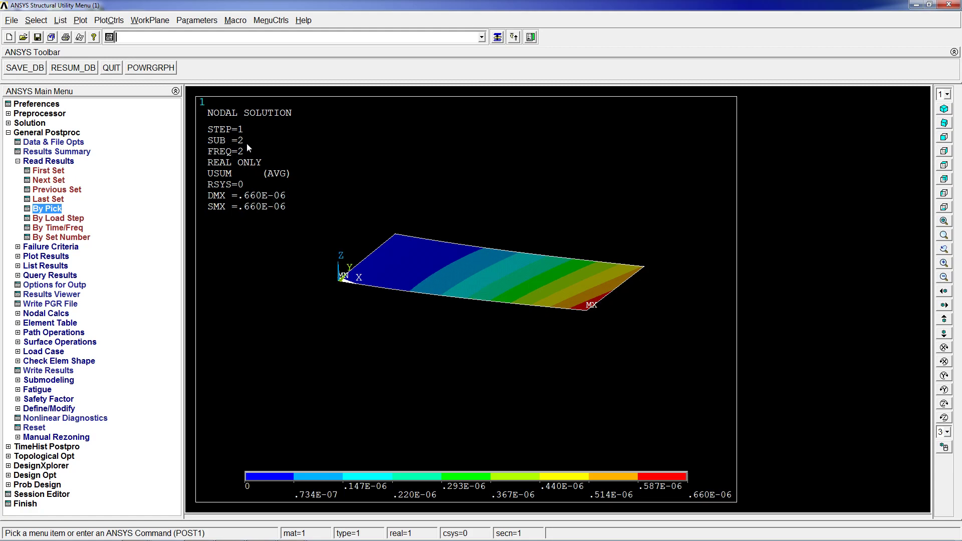
right_click_drag(459, 271, 499, 299, "ctrl")
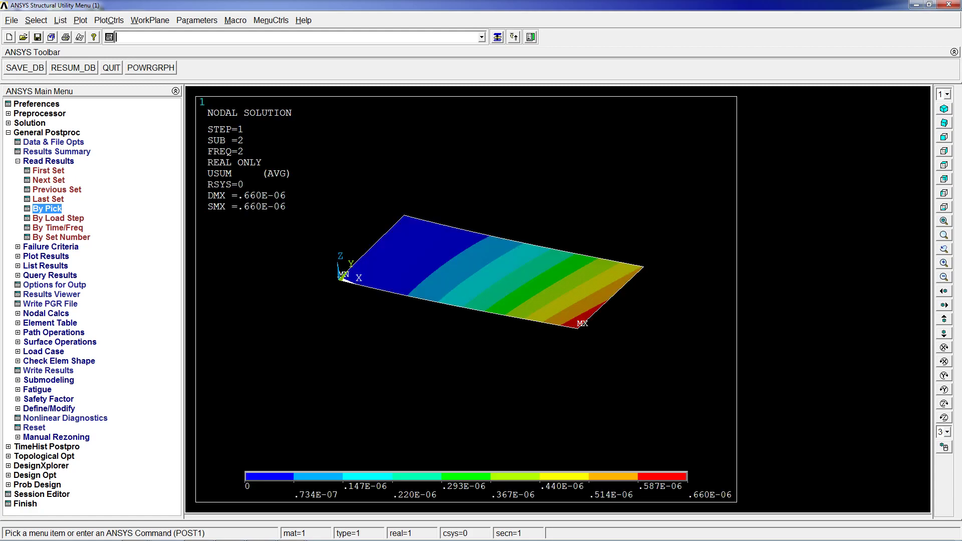
left_click_drag(961, 202, 568, 187)
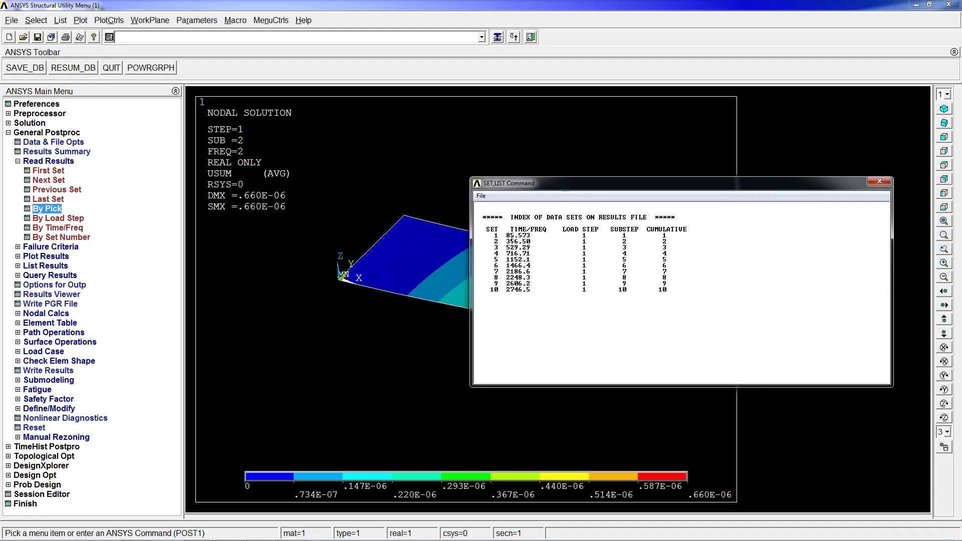
- Examine the first natural frequencies in the modal result set listing and move the listing clear of the plot
left_click_drag(496, 235, 542, 236)
left_click_drag(568, 185, 624, 182)
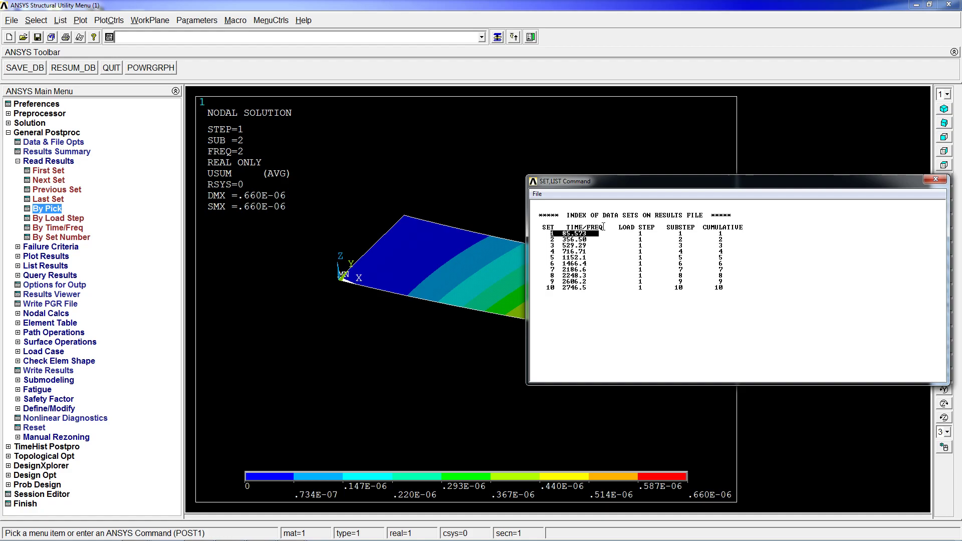
left_click_drag(593, 246, 560, 234)
left_click(588, 233)
left_click_drag(589, 233, 552, 234)
left_click_drag(588, 236, 556, 235)
left_click_drag(835, 181, 961, 163)
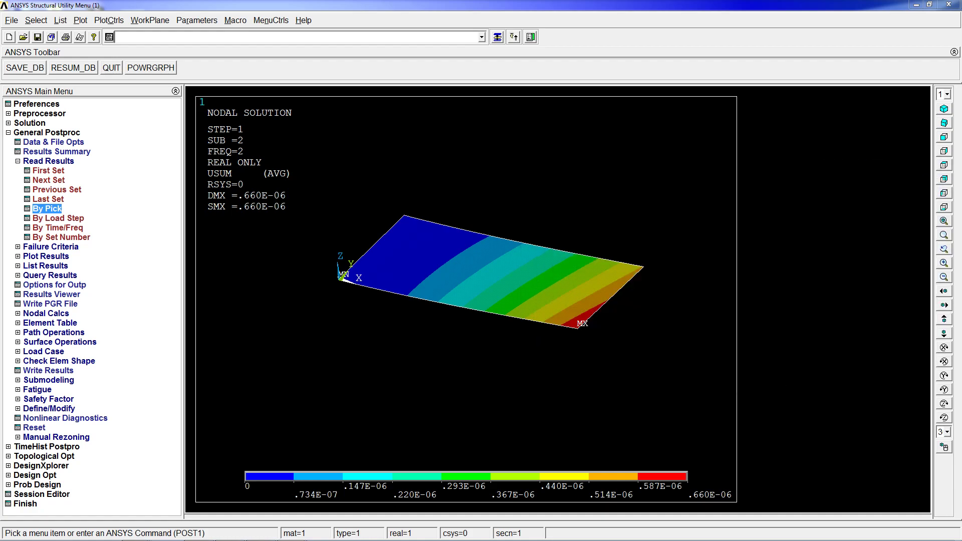
- Read result set 171, the real part of the response at frequency 86
left_click(61, 208)
left_click(217, 188)
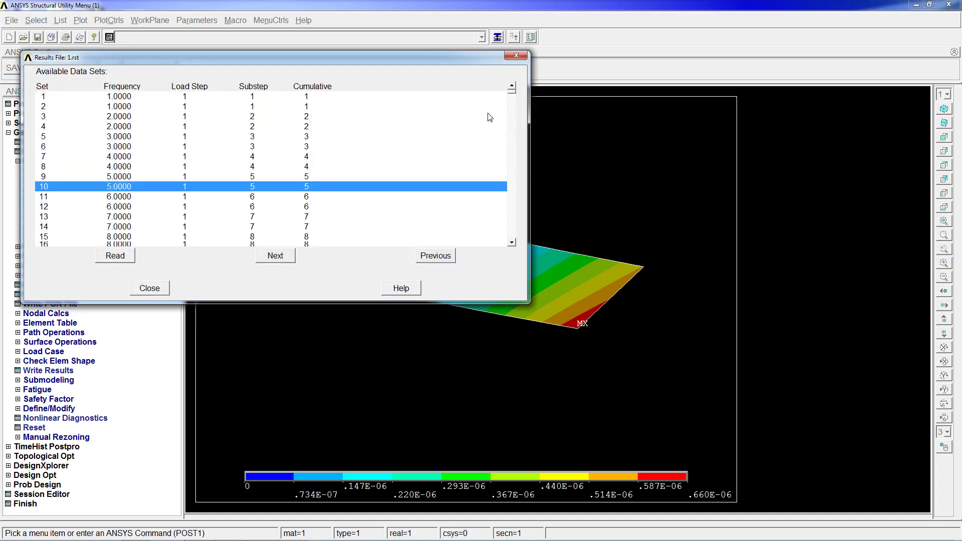
left_click_drag(512, 93, 512, 122)
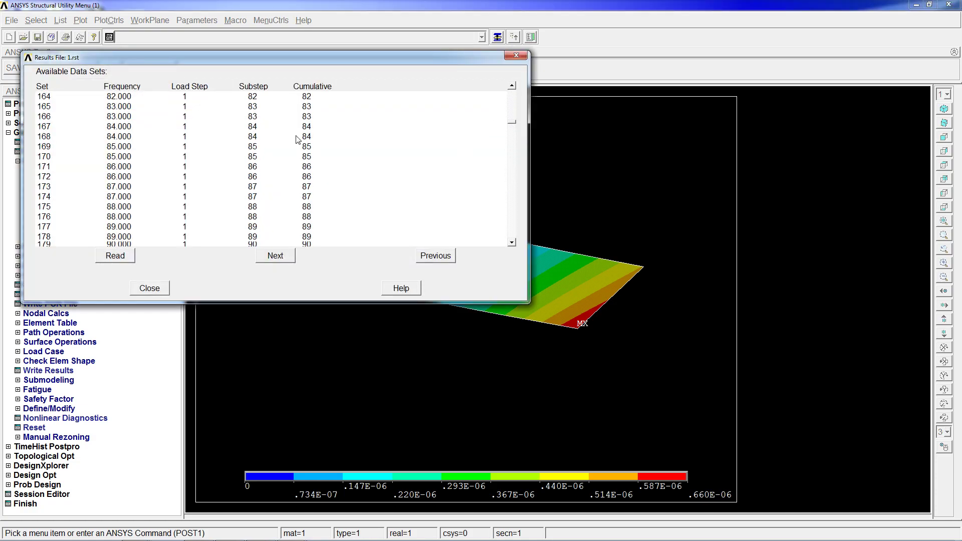
left_click(129, 161)
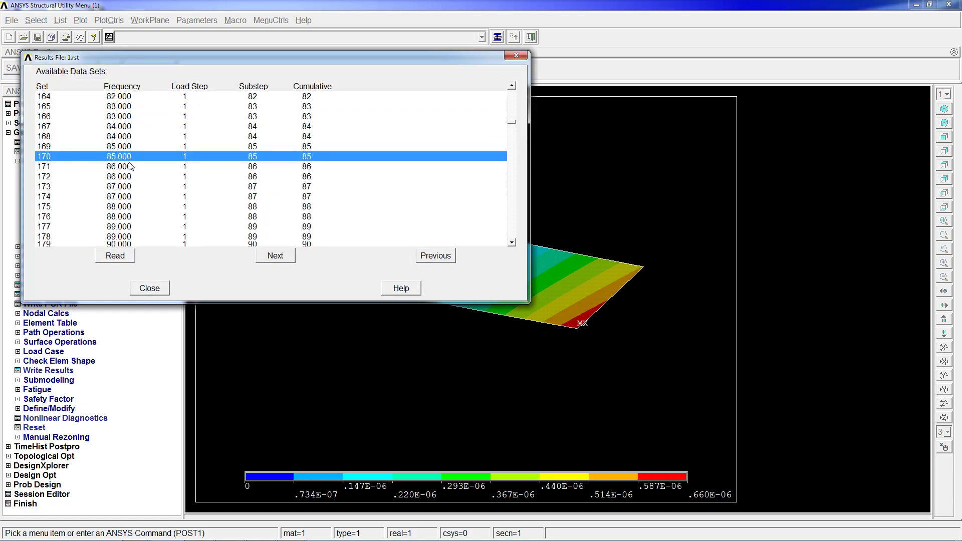
left_click(119, 257)
left_click(148, 289)
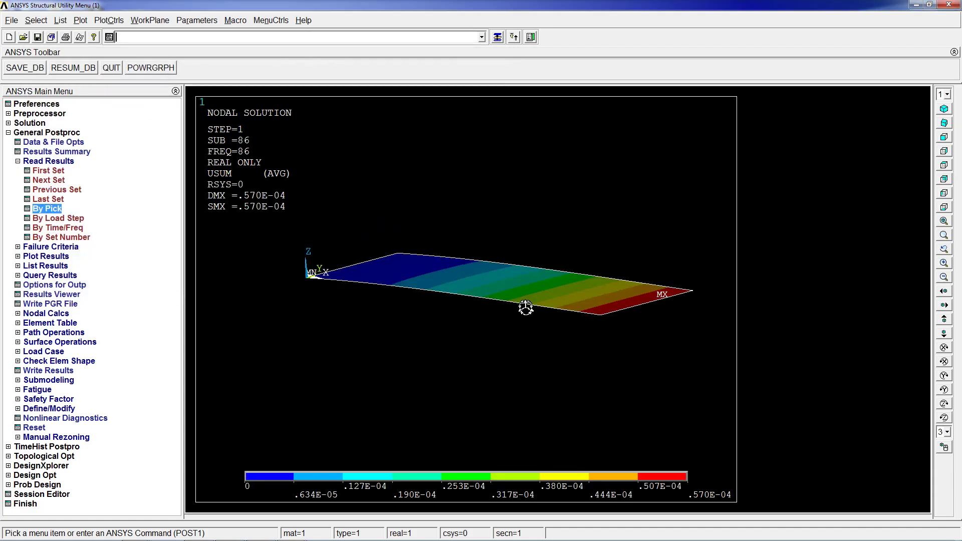
- Plot the displacement vectors with plvect,u and inspect the plate's bending shape
type("plvect,u")
key("Return")
mouse_move(526, 280)
right_mouse_down("ctrl")
mouse_move(529, 295)
mouse_move(487, 343)
right_mouse_up("ctrl")
scroll(535, 296, "down", 3)
left_click_drag(486, 341, 422, 328, "ctrl")
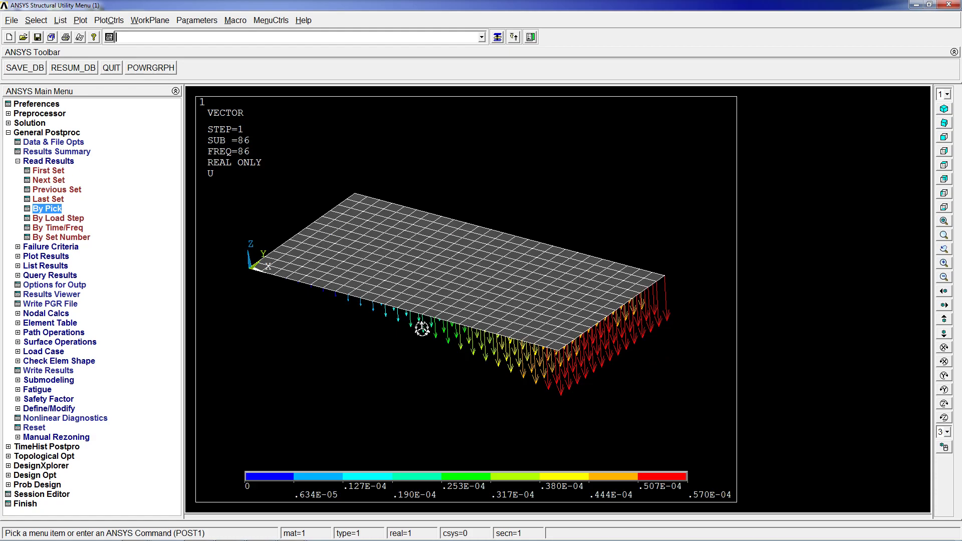
right_click_drag(422, 327, 456, 281, "ctrl")
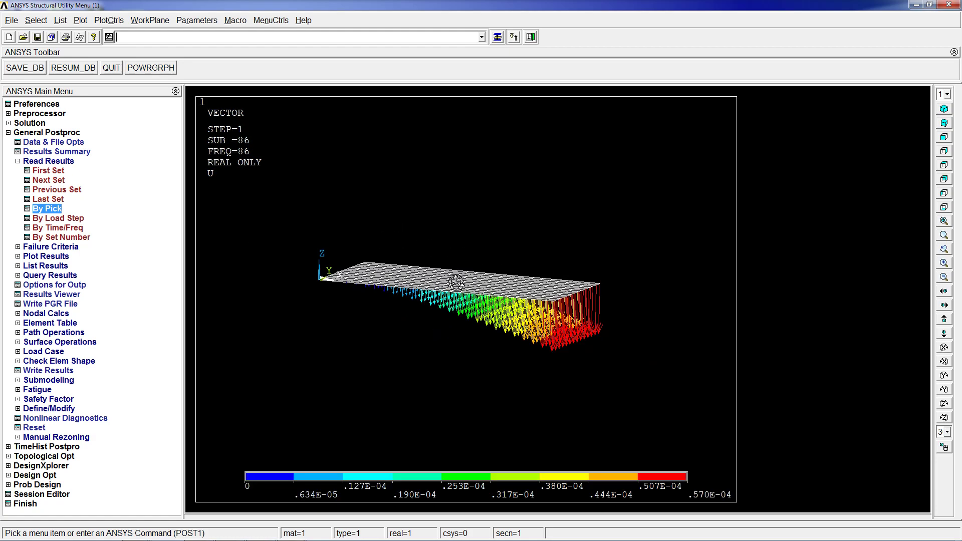
right_click_drag(456, 282, 483, 293, "ctrl")
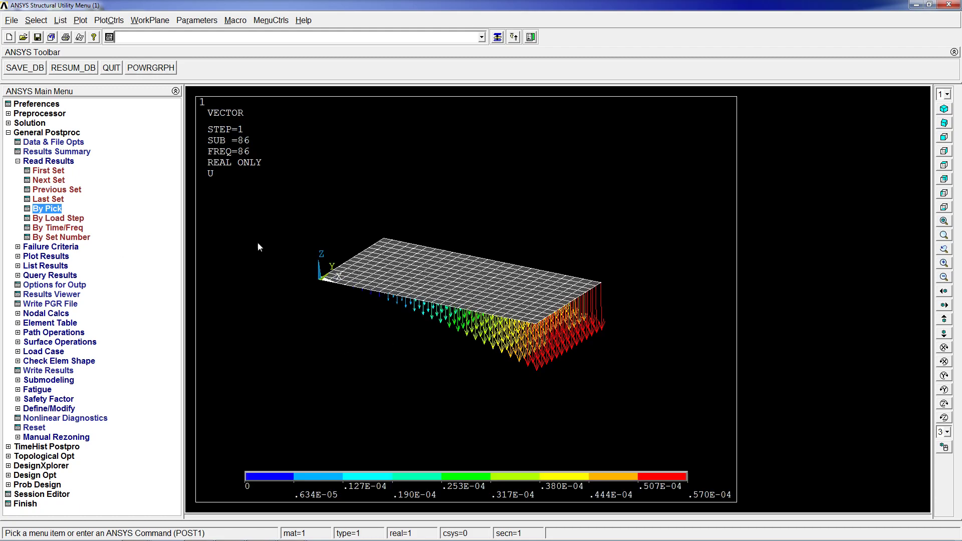
right_click_drag(520, 325, 497, 349, "ctrl")
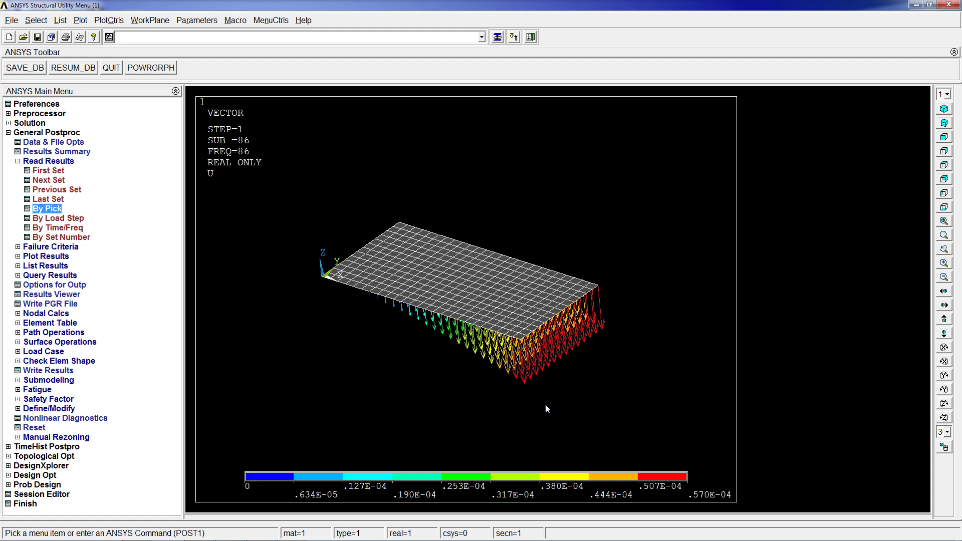
- Read result set 711, the real part at frequency 356, and inspect its displacement vectors
left_click(49, 210)
left_click(268, 146)
left_click_drag(512, 91, 505, 217)
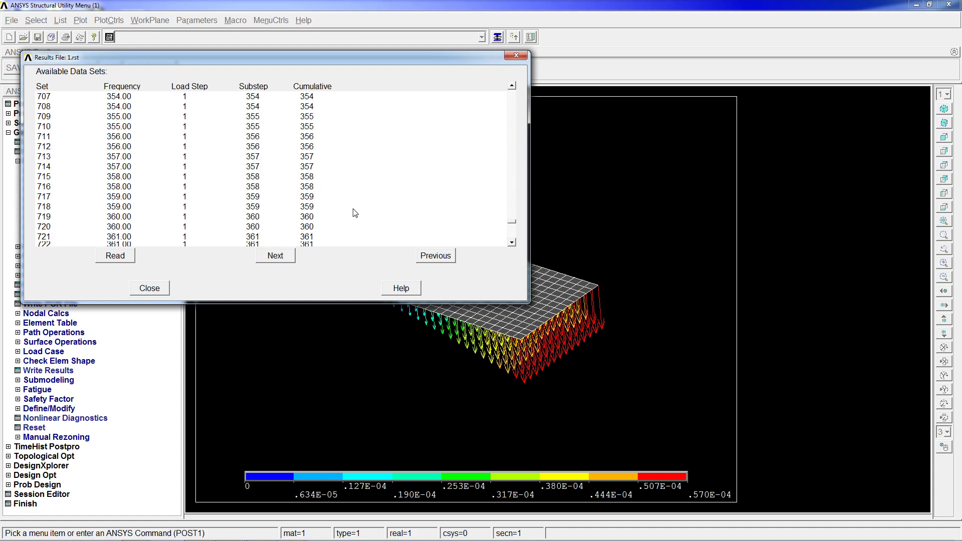
left_click(141, 138)
left_click(116, 256)
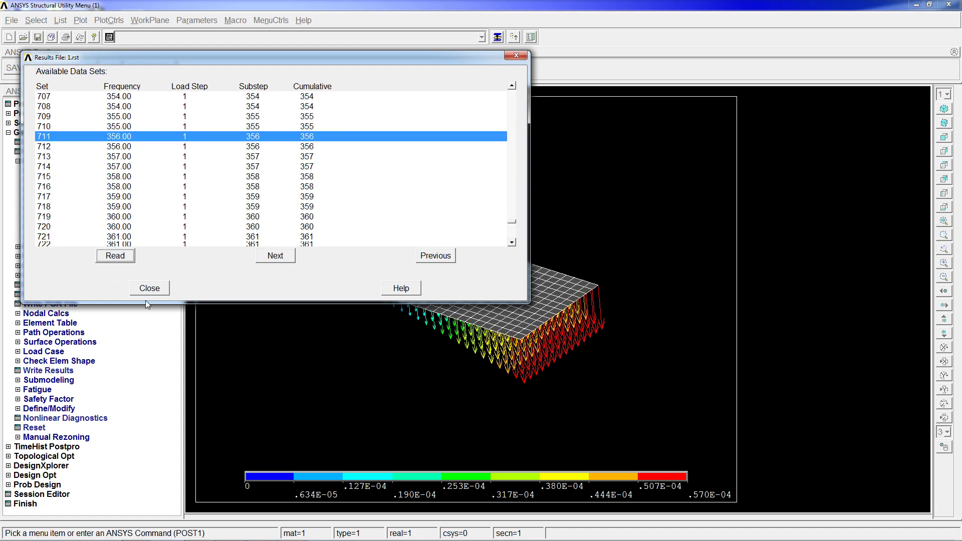
left_click(150, 288)
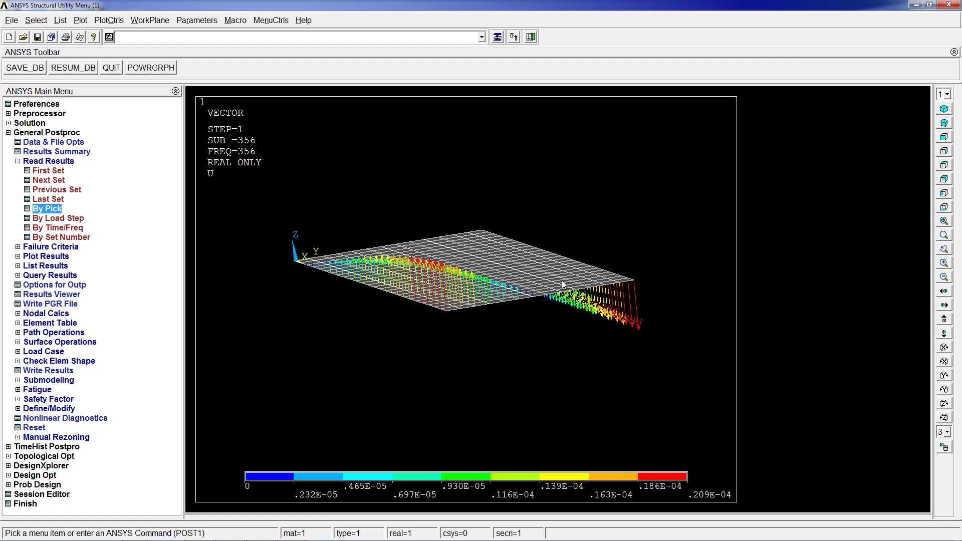
right_click_drag(487, 319, 520, 310, "ctrl")
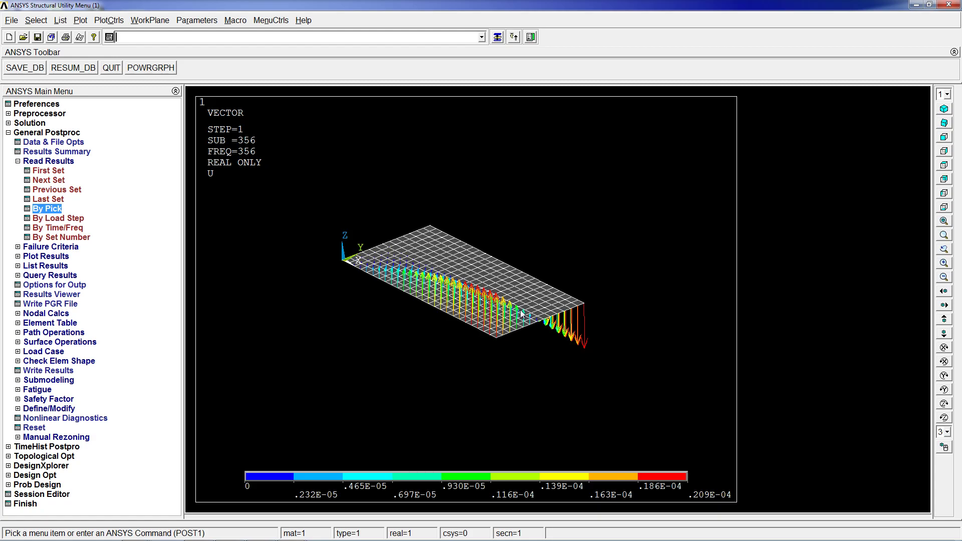
mouse_move(521, 313)
right_mouse_down("ctrl")
mouse_move(526, 290)
mouse_move(509, 304)
right_mouse_up("ctrl")
- Plot the plate's areas with aplo, then replace them with the element mesh using eplo
type("aplo")
key("Return")
right_click_drag(463, 333, 456, 237, "ctrl")
type("eplo")
key("Return")
right_click_drag(467, 273, 480, 226, "ctrl")
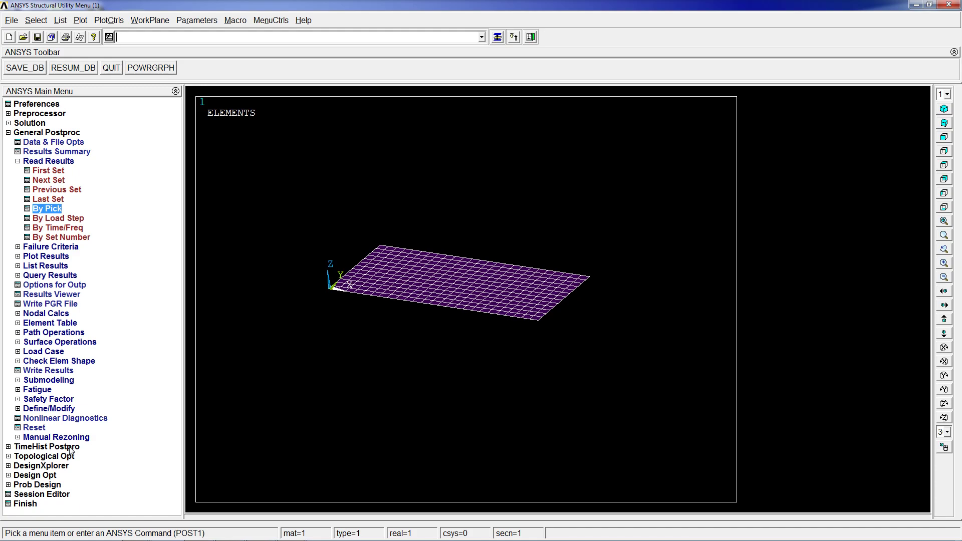
right_click_drag(508, 320, 544, 326, "ctrl")
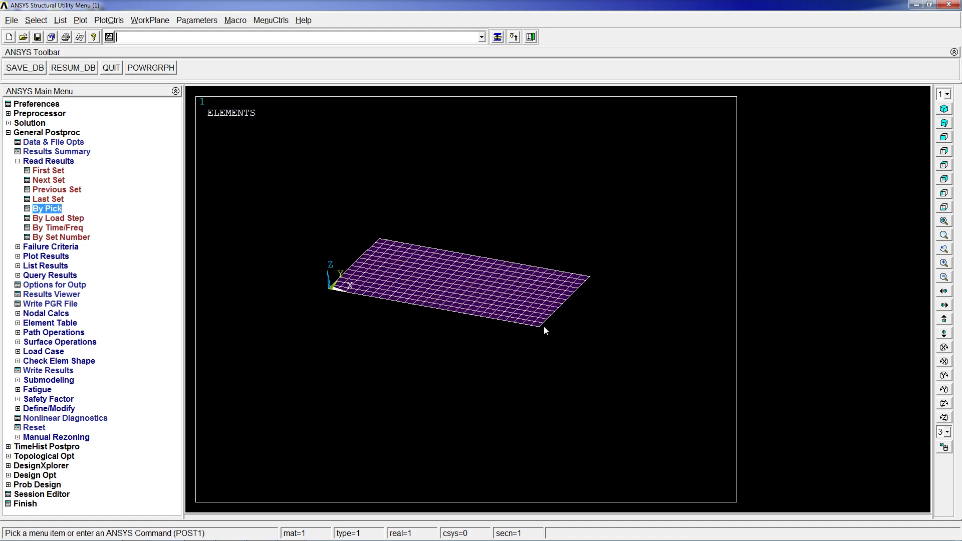
- Open the time-history postprocessor and define UZ_2 as the Z-component of displacement at node 221 near the clamped edge
left_click(56, 449)
left_click_drag(503, 149, 846, 159)
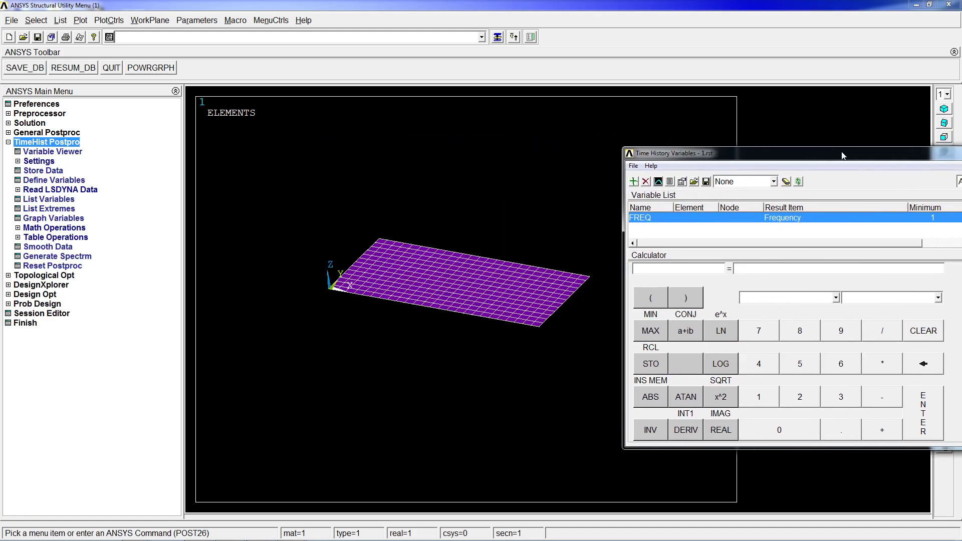
left_click(636, 183)
double_click(426, 228)
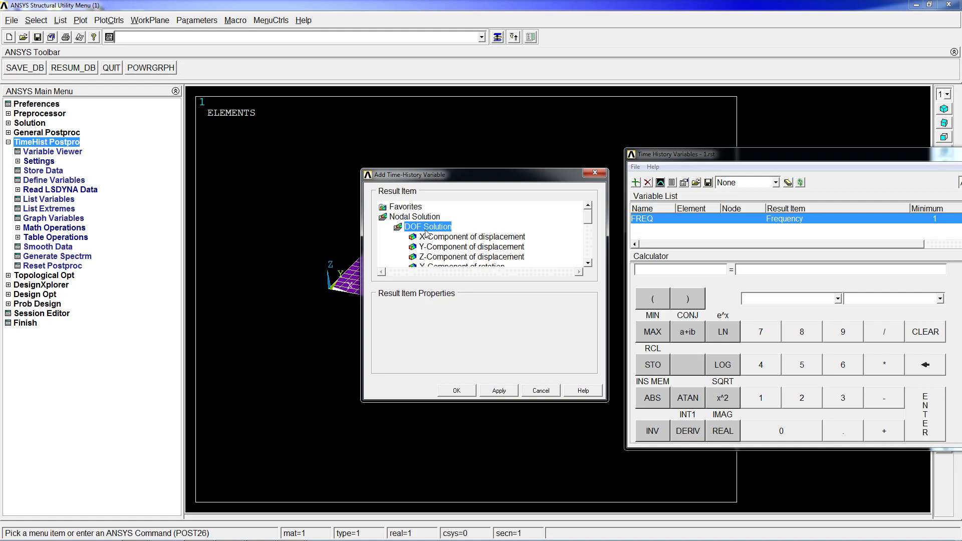
left_click(588, 263)
left_click(589, 264)
left_click(588, 263)
left_click(473, 227)
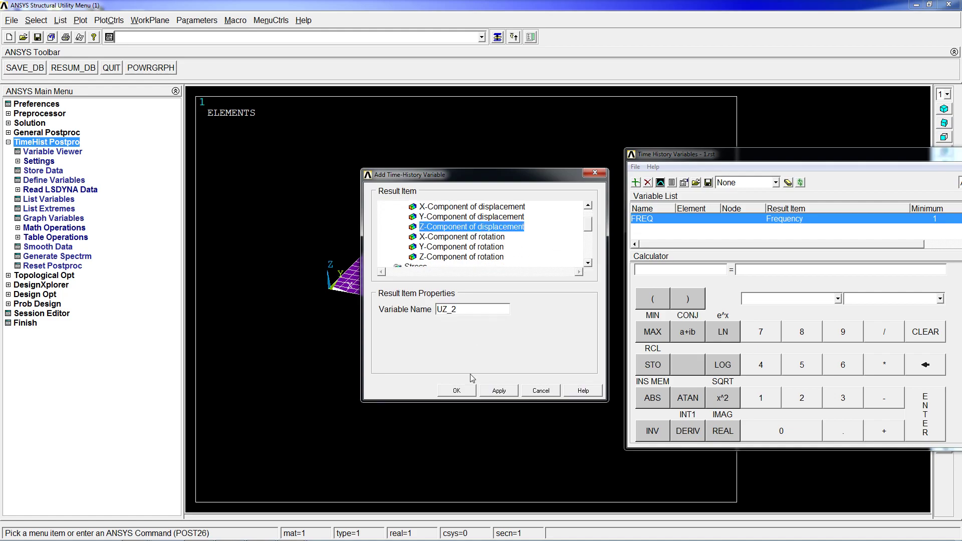
left_click(456, 391)
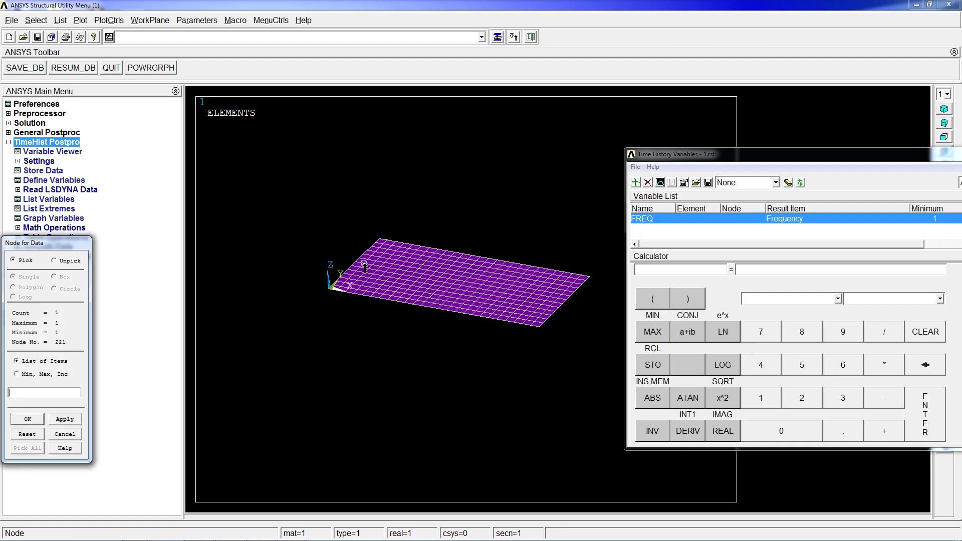
left_click(65, 419)
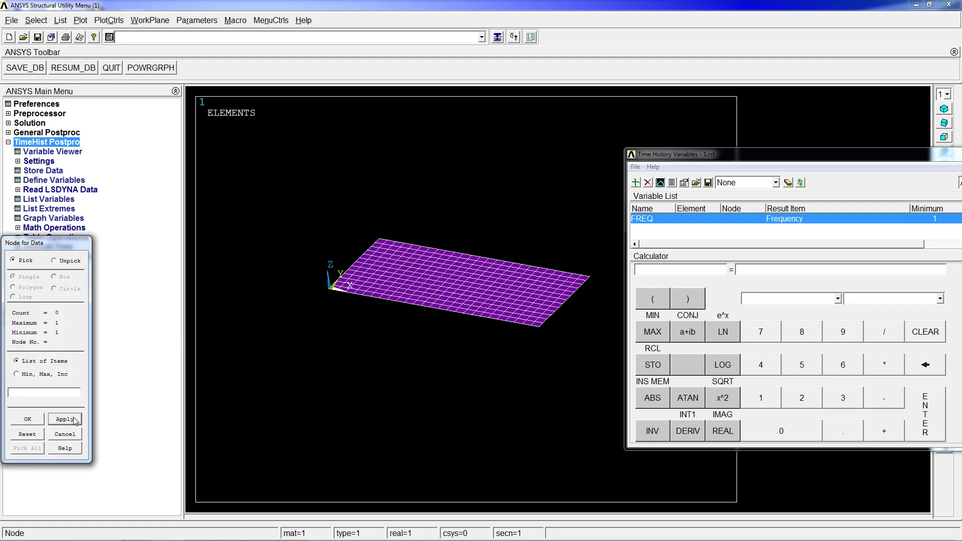
- Add a second time-history variable UZ_3 for the Z-component of displacement at node 35 on the plate's far long edge
left_click(532, 330)
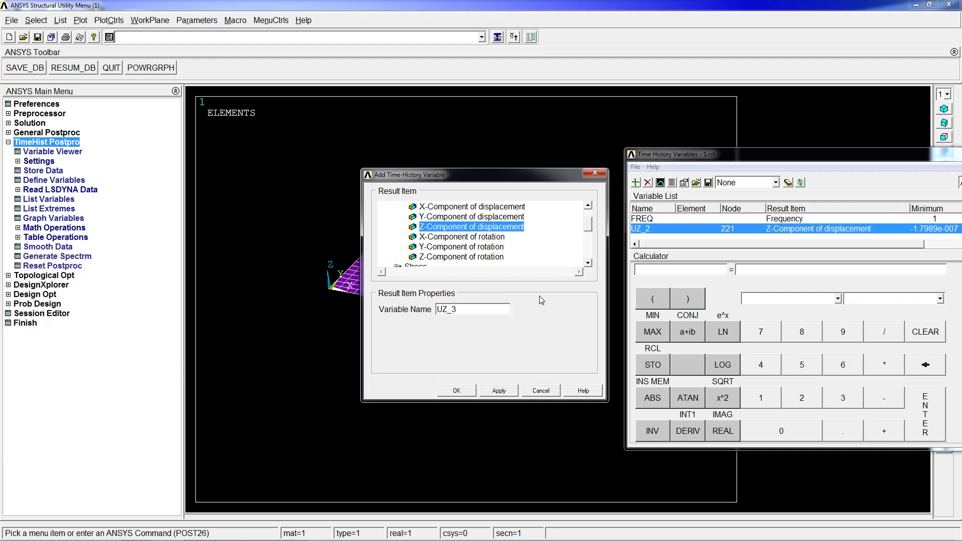
left_click(455, 392)
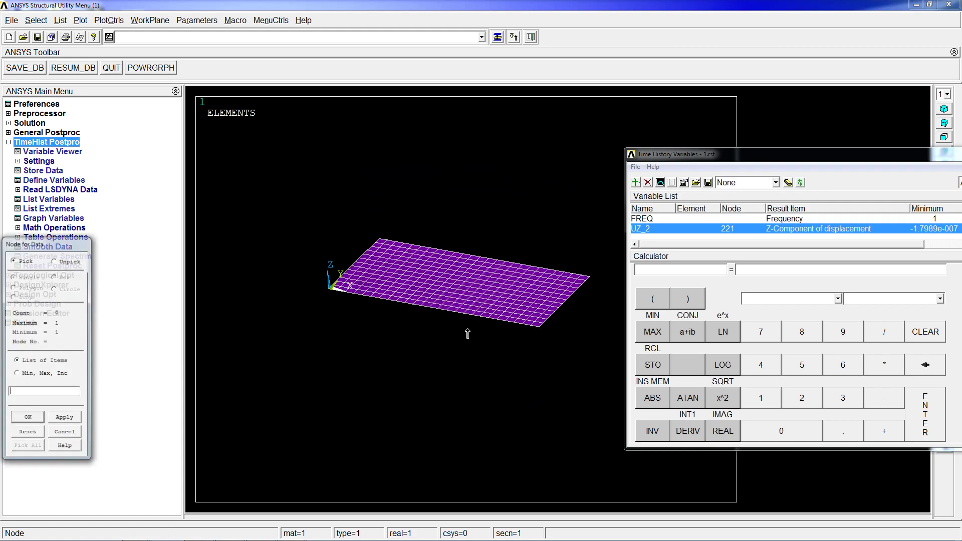
left_click(543, 271)
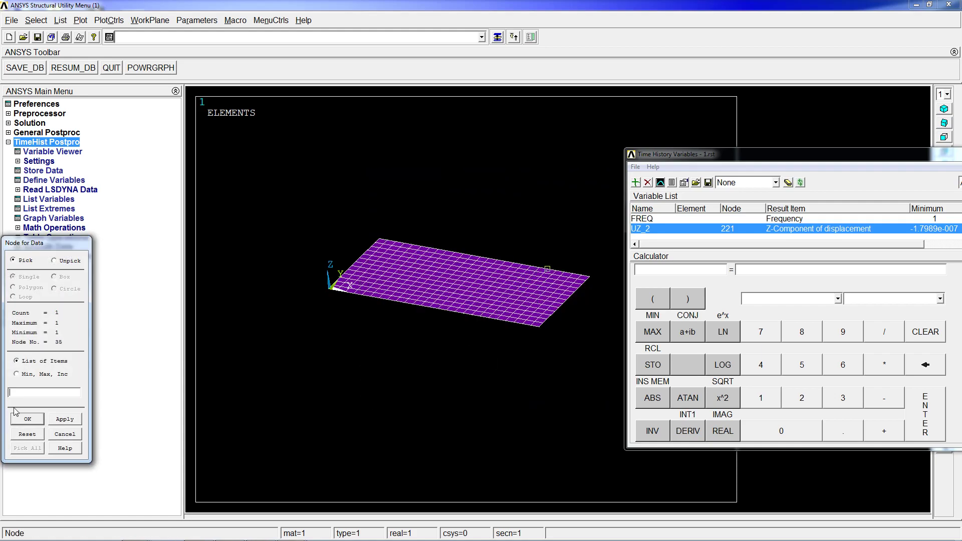
left_click(25, 420)
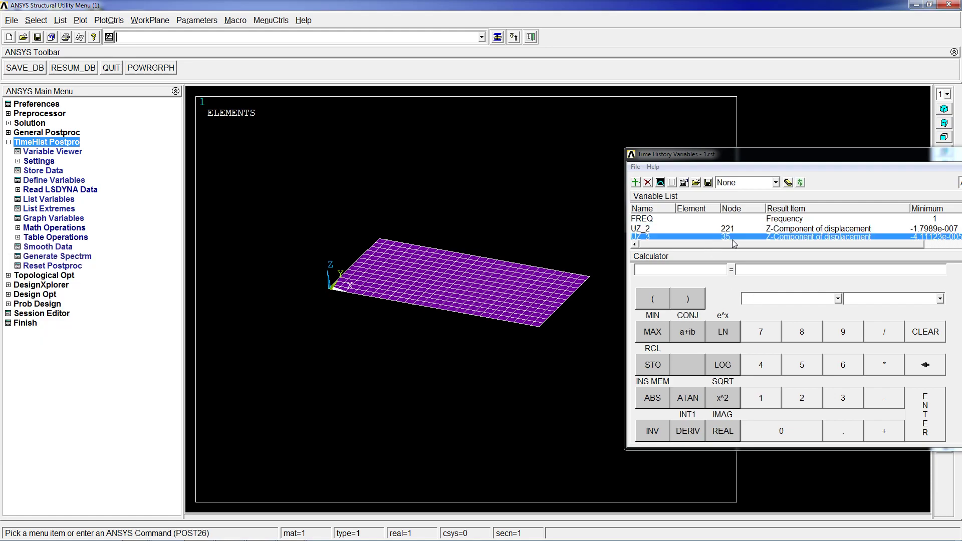
- Graph the amplitudes of UZ_2 and UZ_3 together against frequency
left_click_drag(787, 149, 786, 113)
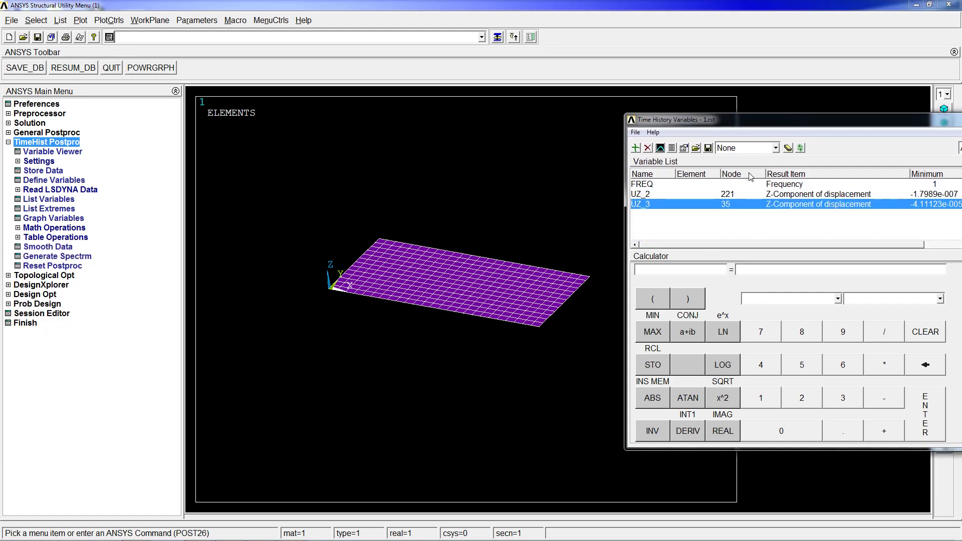
left_click(640, 194)
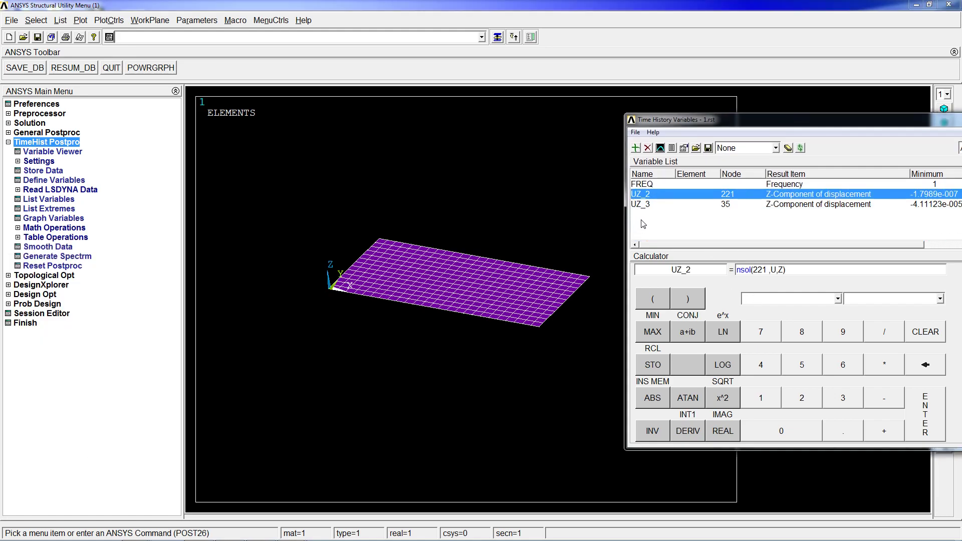
left_click(648, 205, "ctrl")
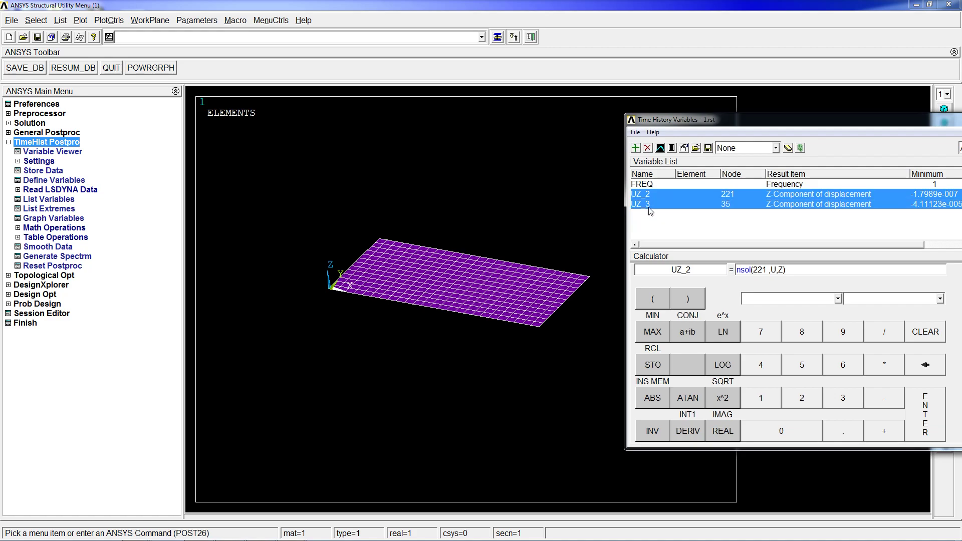
left_click(664, 150)
left_click_drag(704, 124, 805, 107)
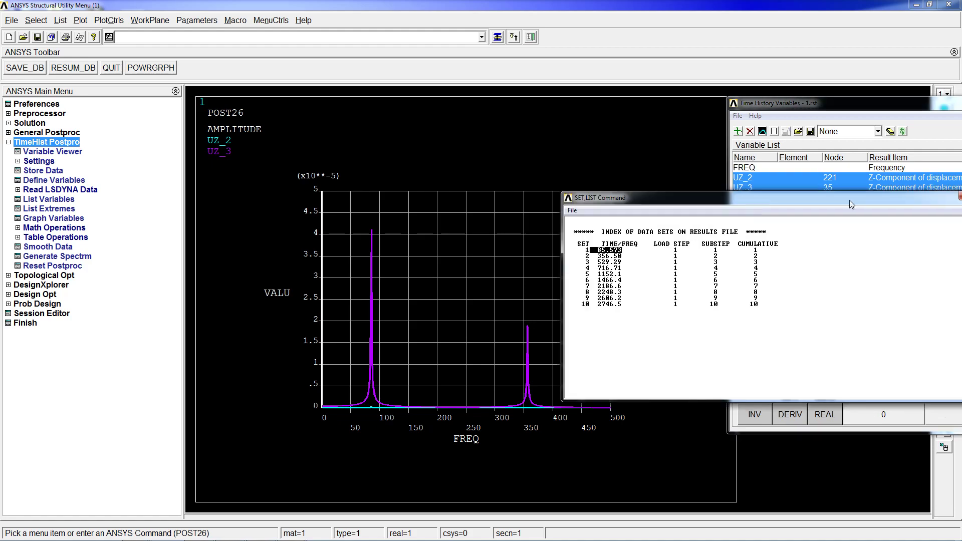
- Compare the response peaks with the first two natural frequencies in the modal listing, then close the listing
left_click_drag(847, 193, 783, 170)
left_click_drag(513, 220, 557, 229)
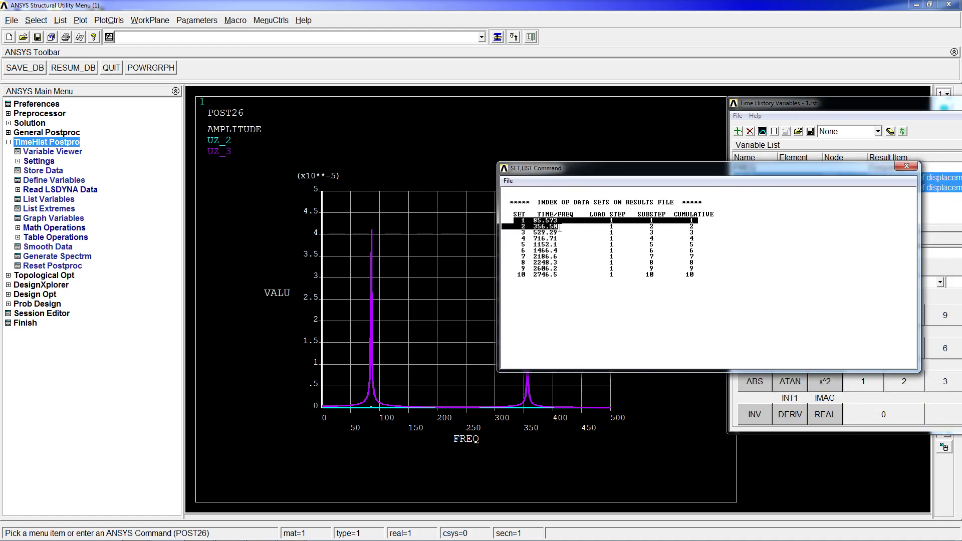
left_click(560, 224)
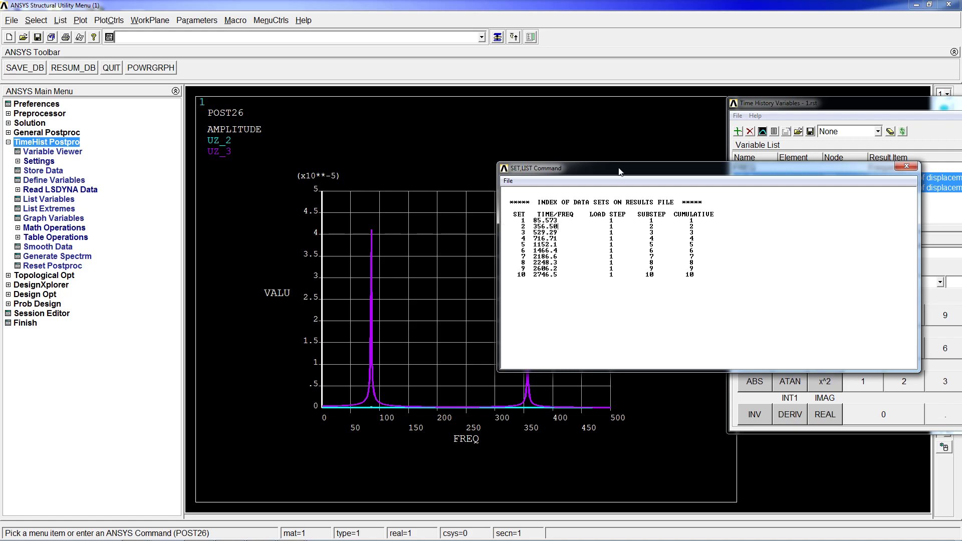
left_click(906, 166)
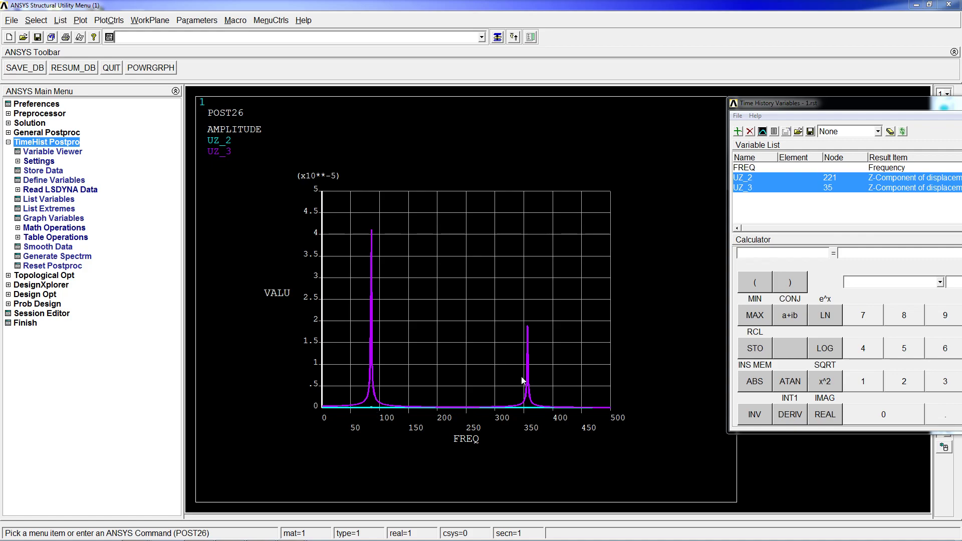
- Graph the amplitude of UZ_2 alone, then of UZ_3 alone, against frequency
left_click(765, 179)
left_click(762, 131)
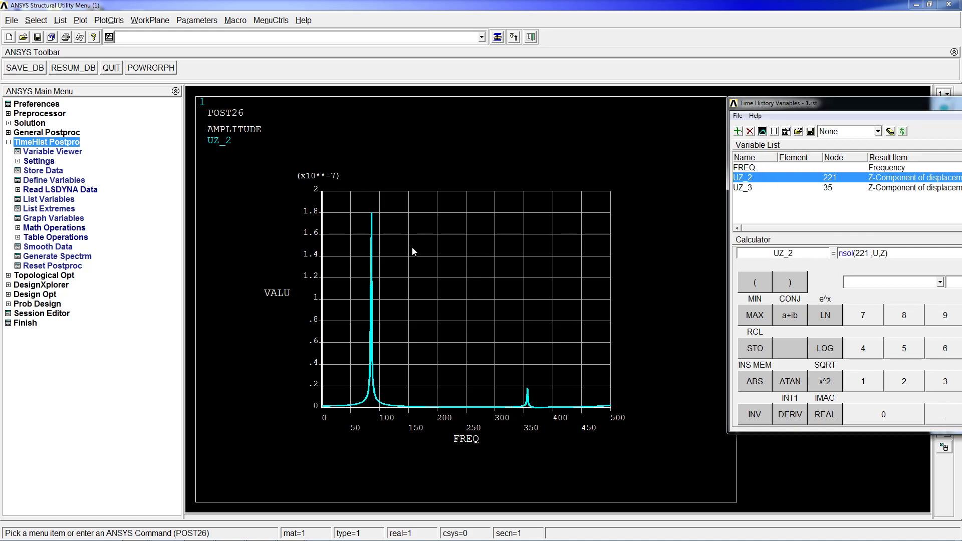
left_click(759, 188)
left_click(762, 131)
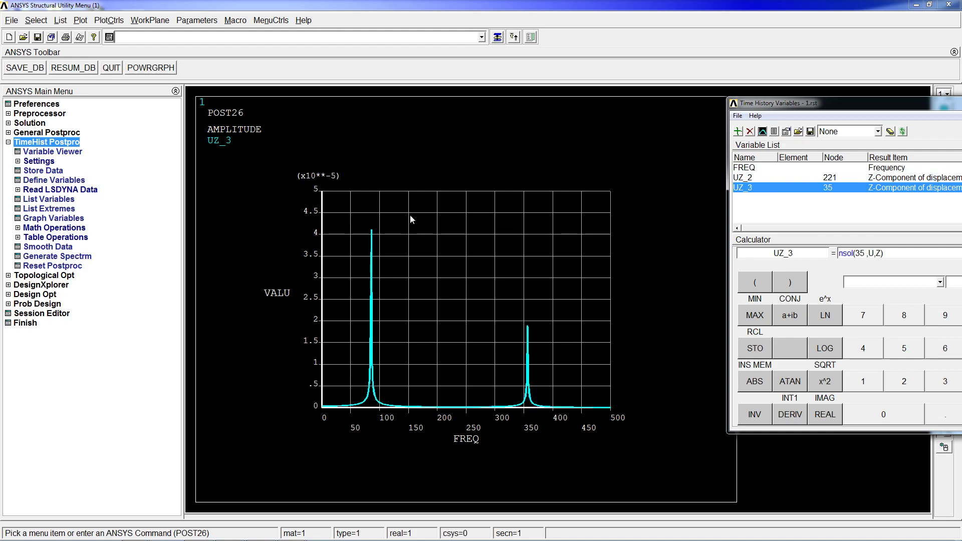
- Graph the amplitudes of UZ_2 and UZ_3 together against frequency again
left_click(765, 179)
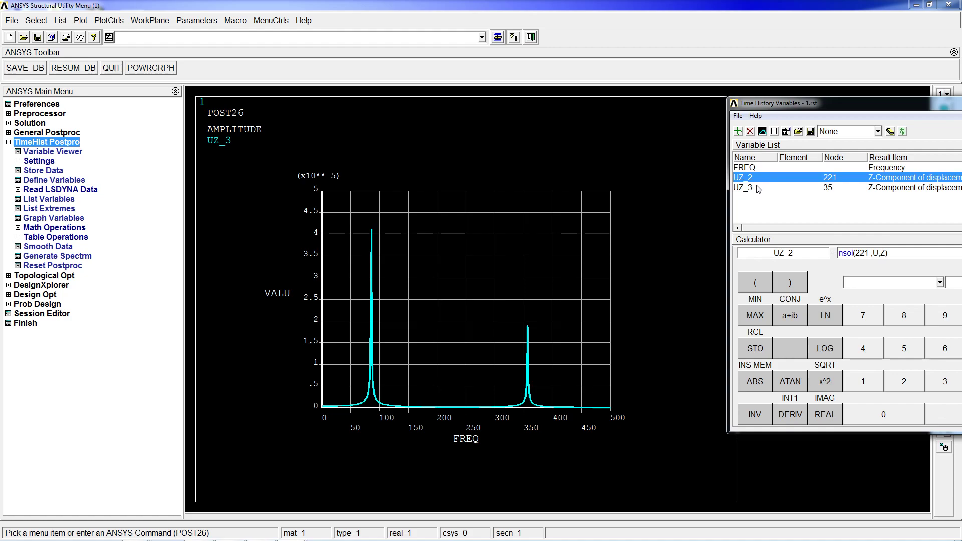
left_click(759, 189, "ctrl")
left_click(762, 132)
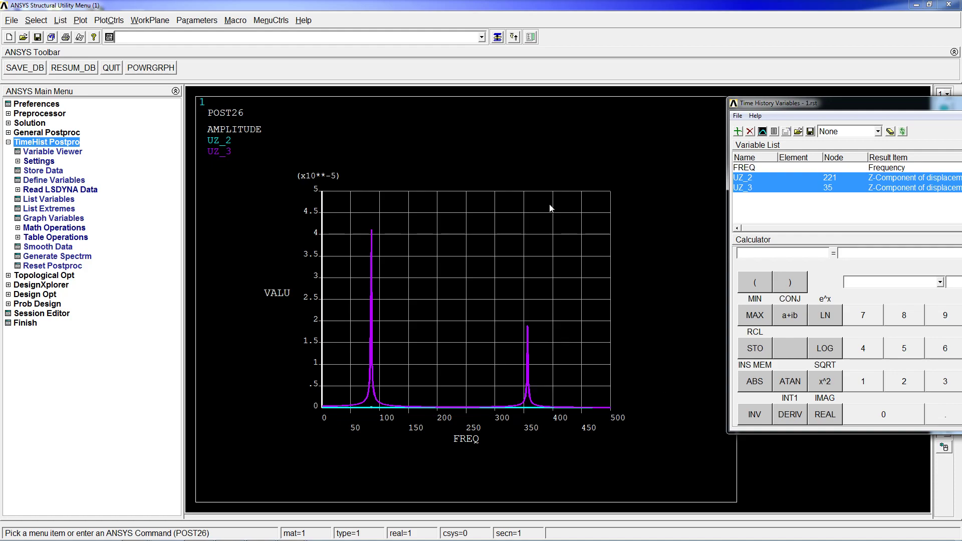
- Plot the plate's elements with the eplot command, and its areas with aplot
left_click(391, 39)
type("ap")
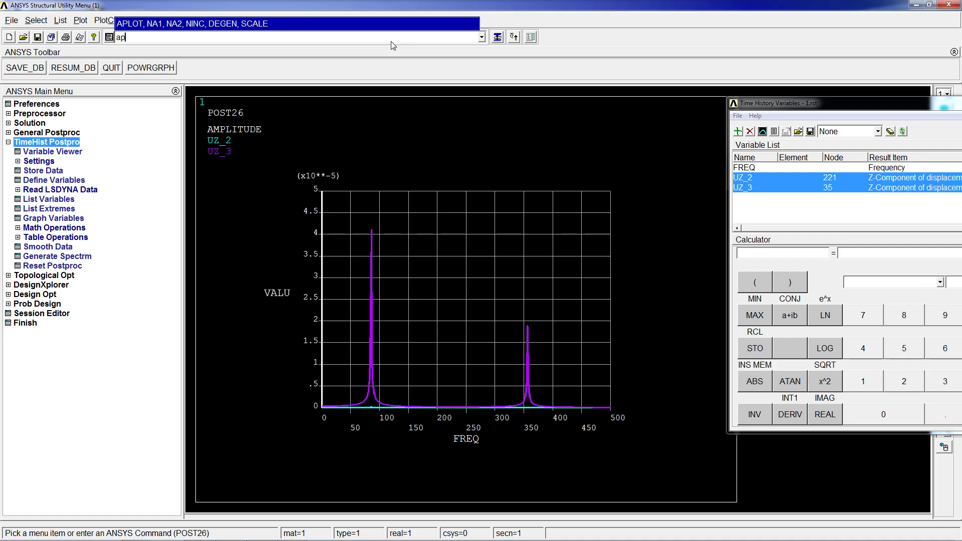
key("BackSpace")
key("BackSpace")
type("eplot")
key("Return")
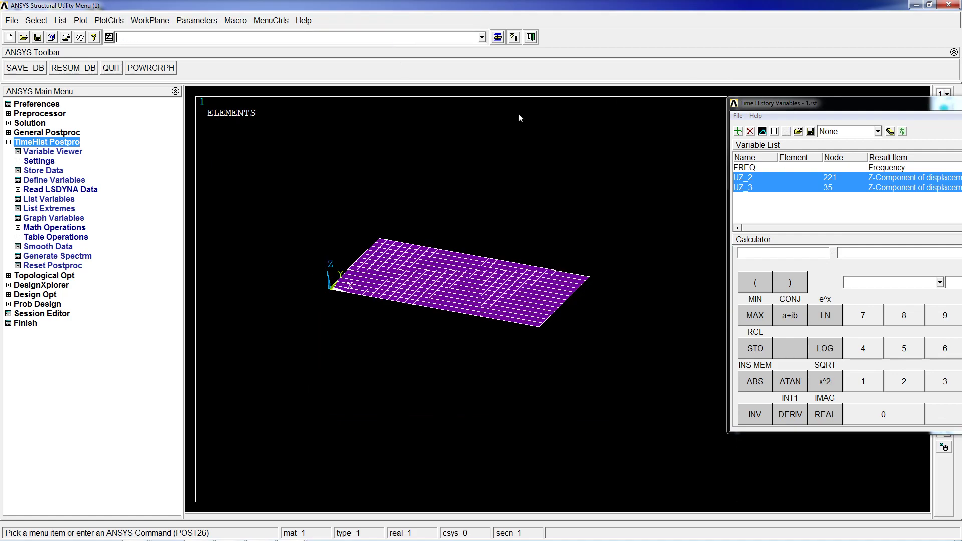
type("aplot")
key("Return")
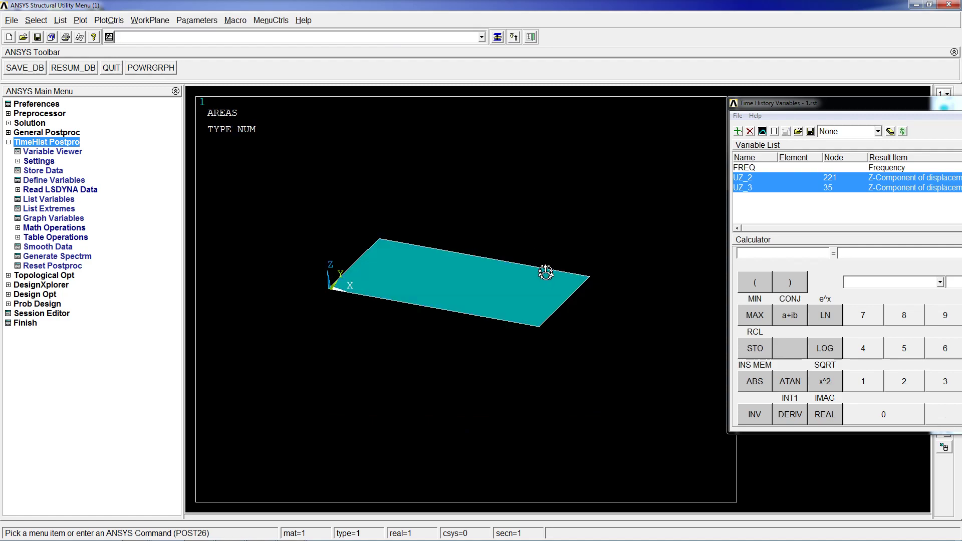
- Close the Time History Variables window to clear the view of the plate
left_click_drag(880, 104, 612, 128)
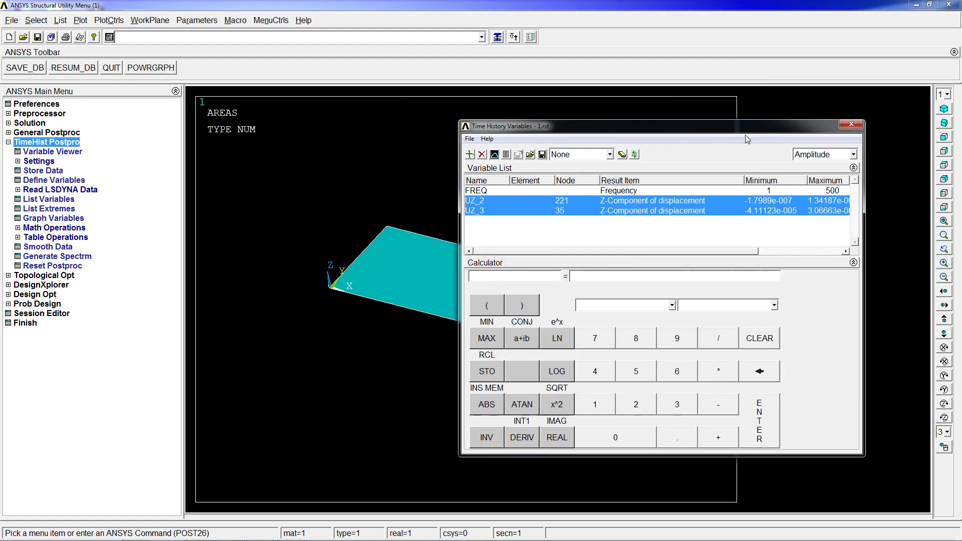
left_click(844, 125)
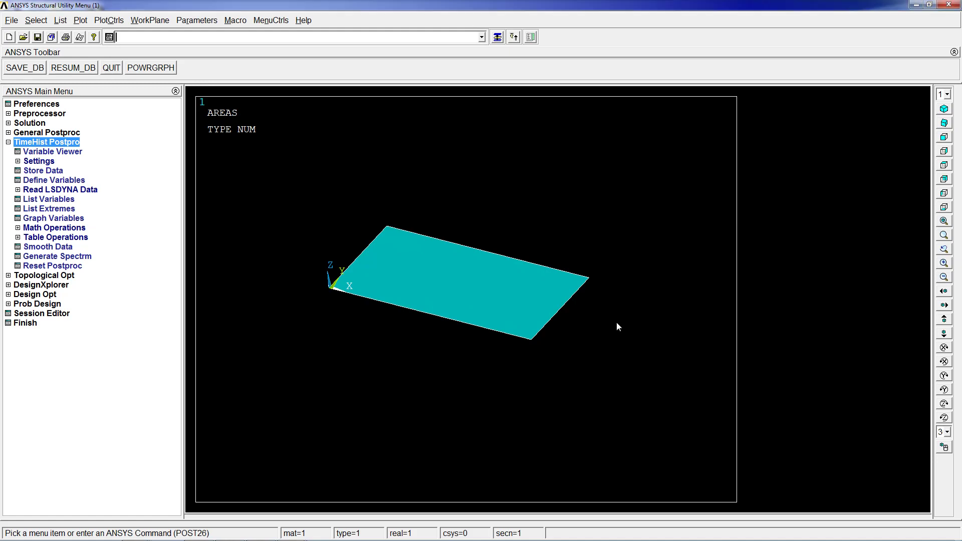
left_click_drag(549, 302, 540, 315, "ctrl")
type("p")
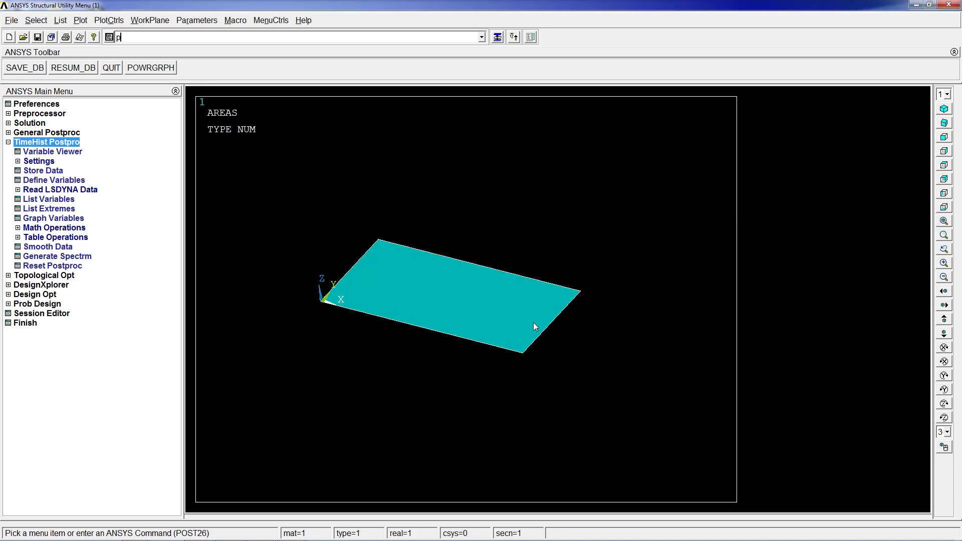
type("lnso")
key("BackSpace")
key("BackSpace")
key("BackSpace")
key("BackSpace")
key("BackSpace")
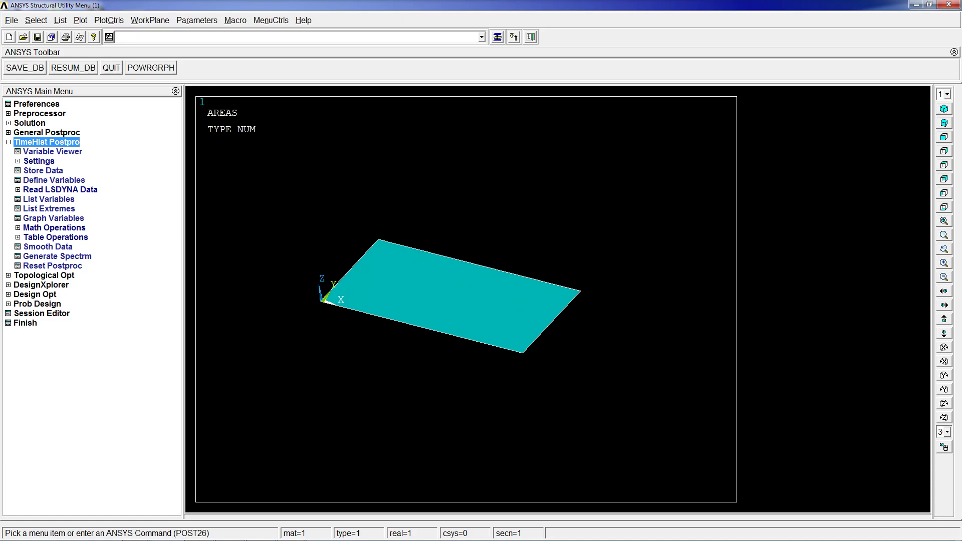